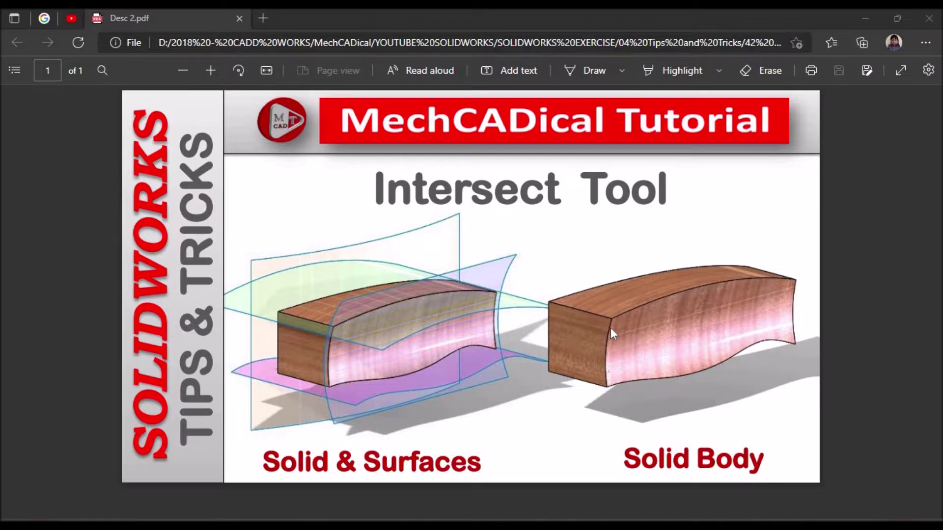
Switch from the Edge PDF to the SOLIDWORKS DEMO part and orbit to a near-front view.
key("alt+Tab")
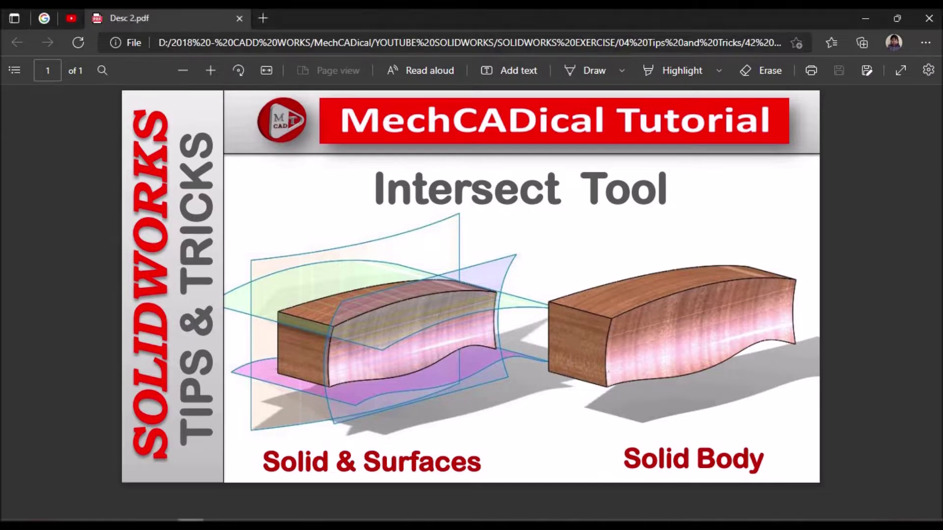
middle_click_drag(596, 292, 582, 359)
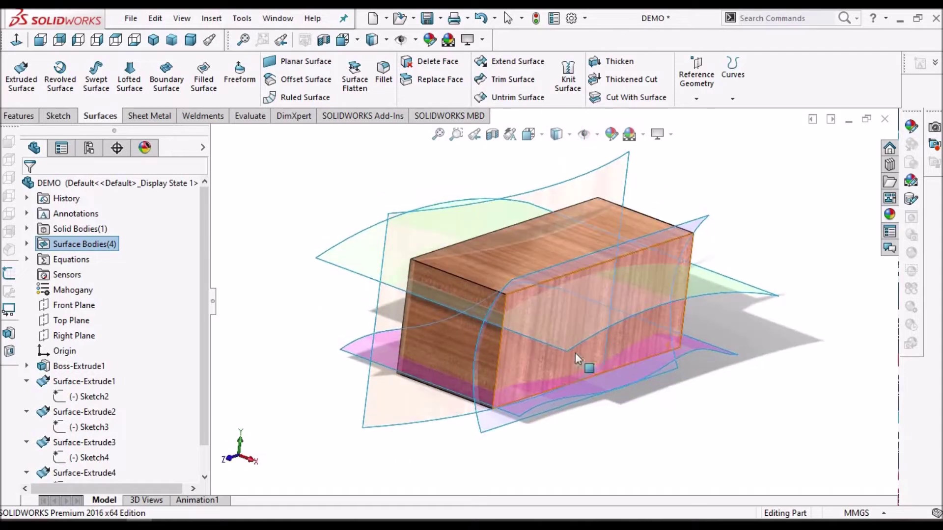
left_click(79, 367)
left_click(309, 414)
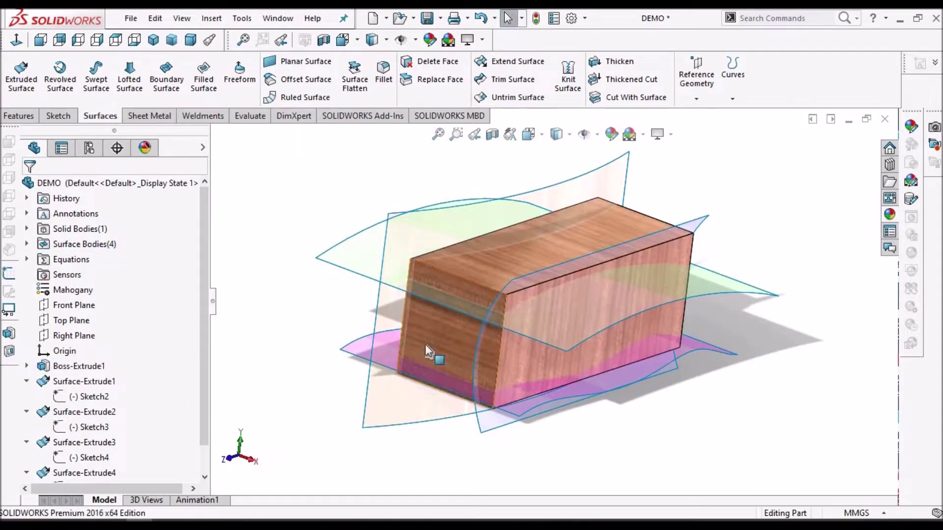
left_click(80, 377)
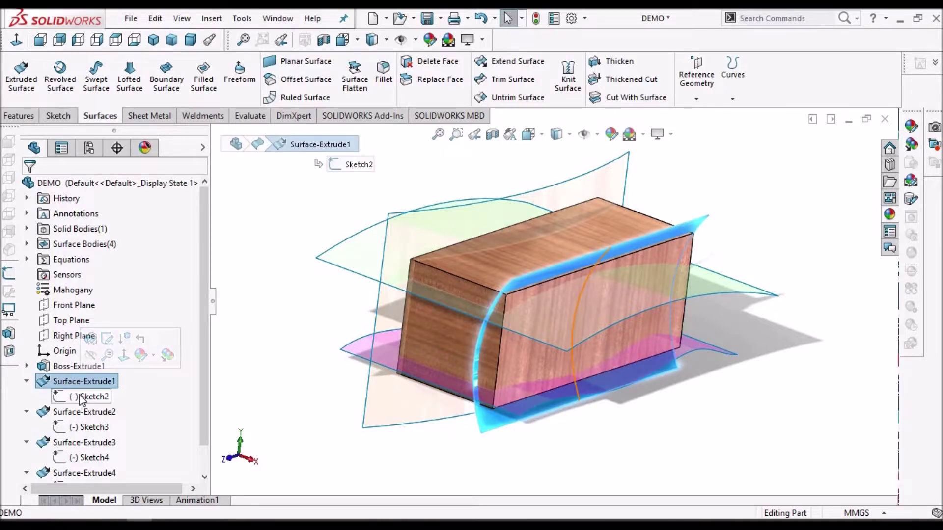
left_click(81, 397)
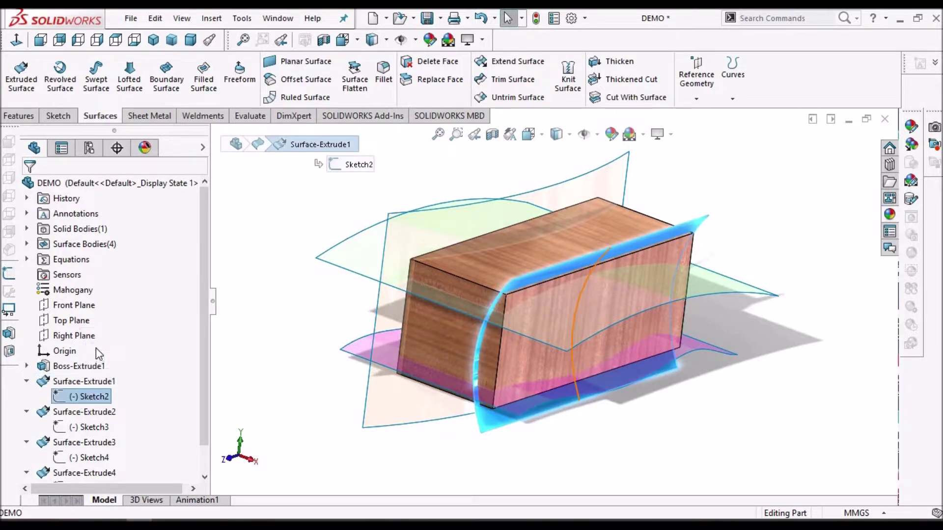
right_click(96, 348)
left_click(96, 277)
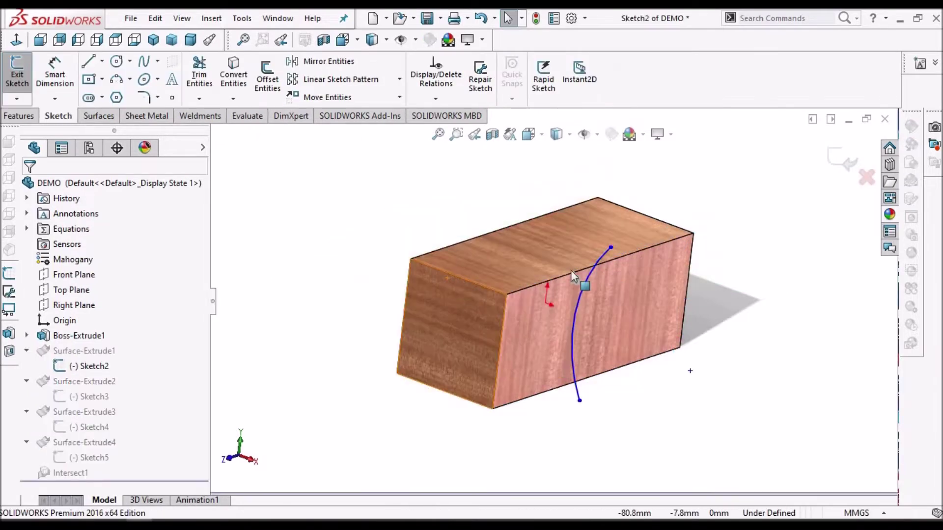
left_click(40, 41)
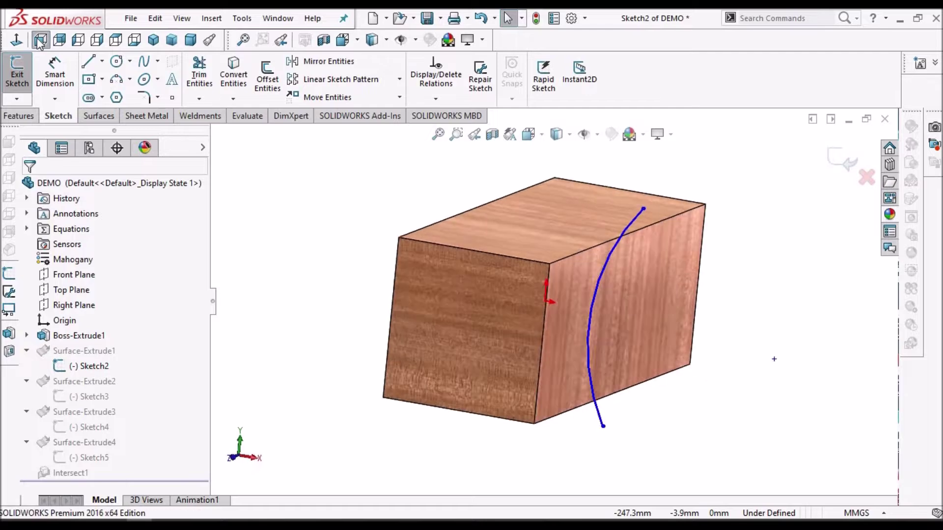
left_click(836, 161)
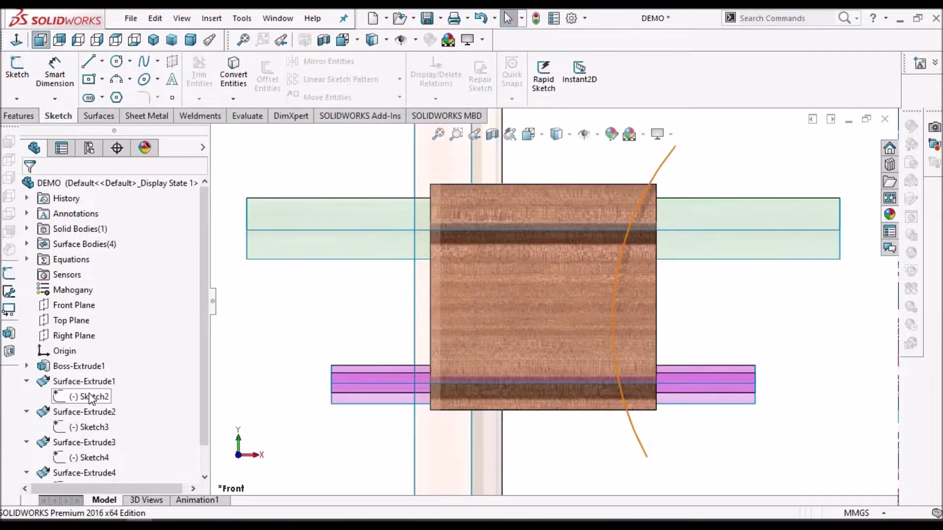
left_click(192, 40)
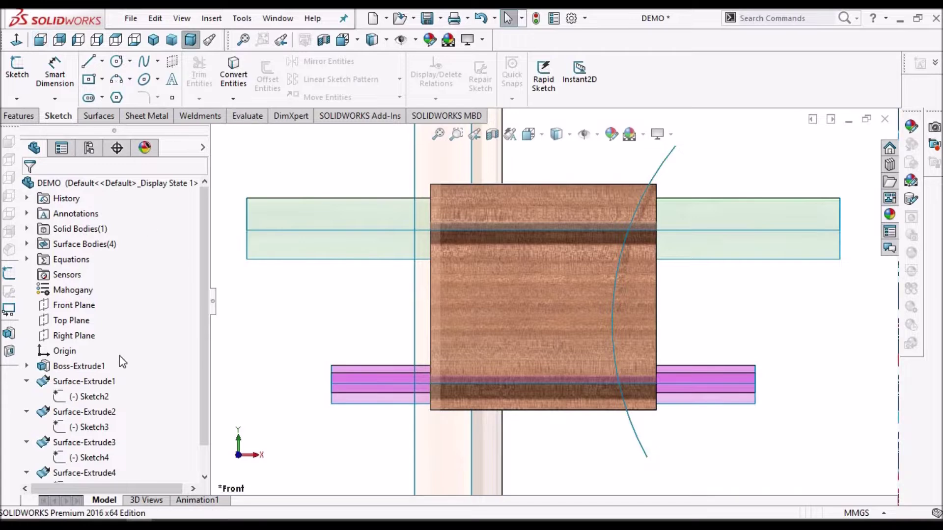
left_click(91, 427)
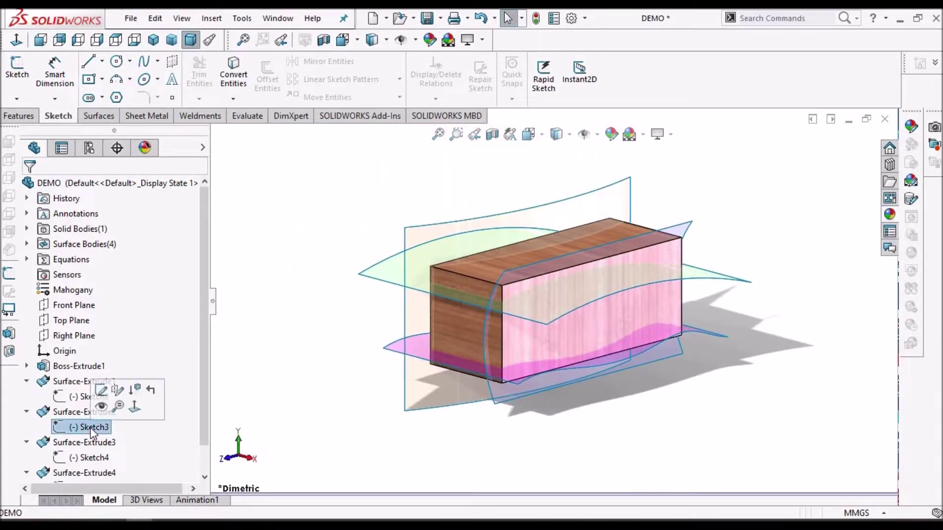
left_click(100, 390)
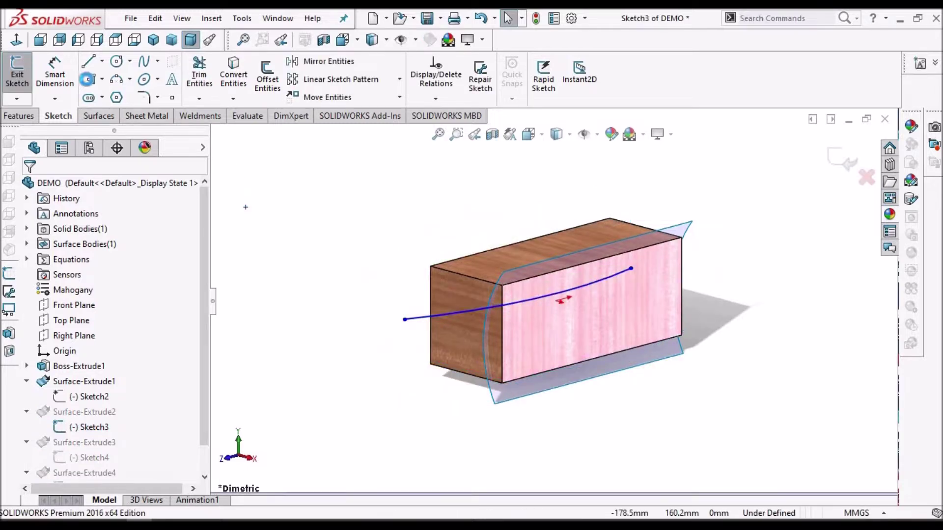
left_click(18, 39)
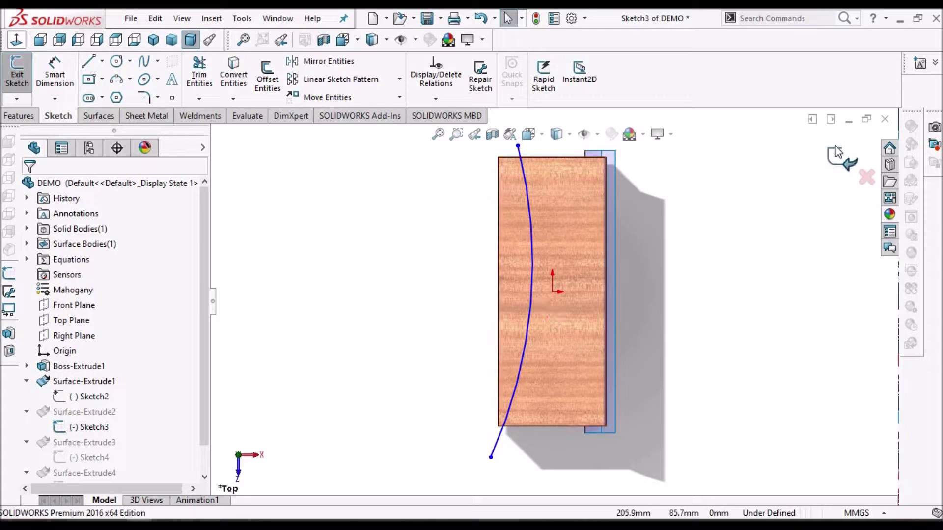
left_click(840, 156)
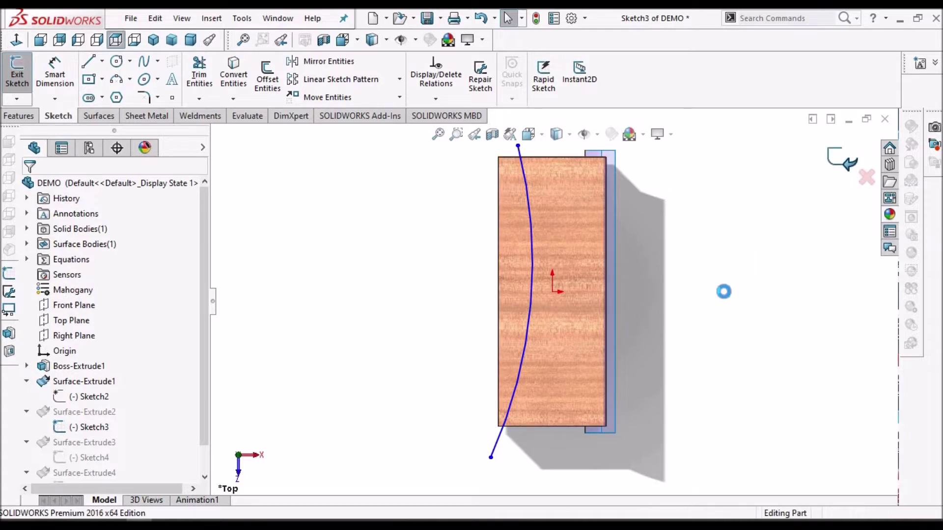
mouse_move(620, 343)
middle_mouse_down()
mouse_move(597, 357)
mouse_move(594, 191)
mouse_move(558, 176)
mouse_move(518, 204)
mouse_move(587, 213)
mouse_move(567, 269)
mouse_move(597, 274)
mouse_move(543, 267)
mouse_move(558, 255)
mouse_move(599, 255)
mouse_move(562, 280)
mouse_move(558, 305)
middle_mouse_up()
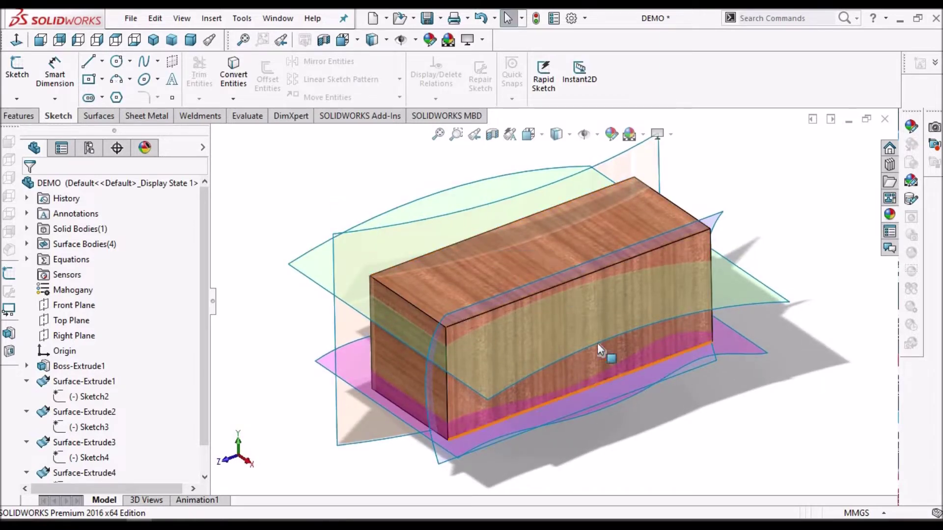
middle_click_drag(574, 317, 548, 307)
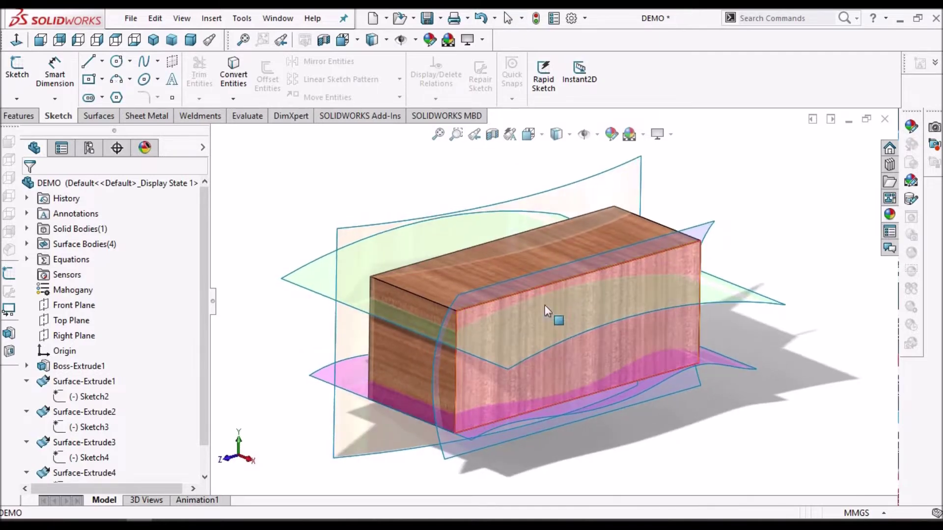
left_click(27, 244)
left_click(94, 273)
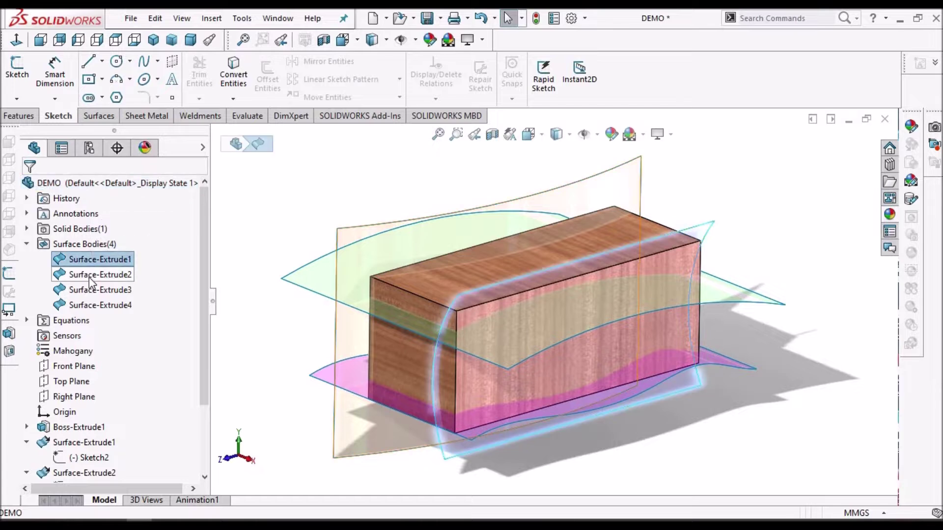
left_click(93, 290)
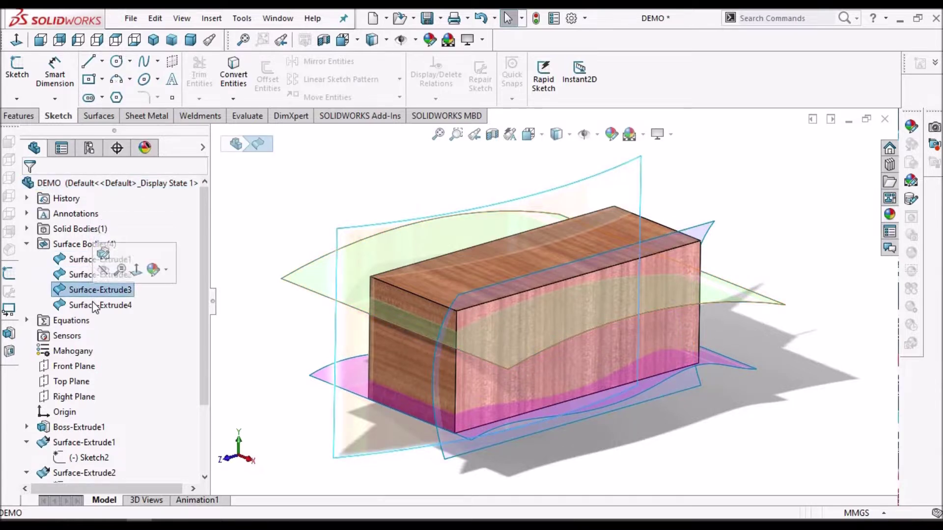
left_click(101, 305)
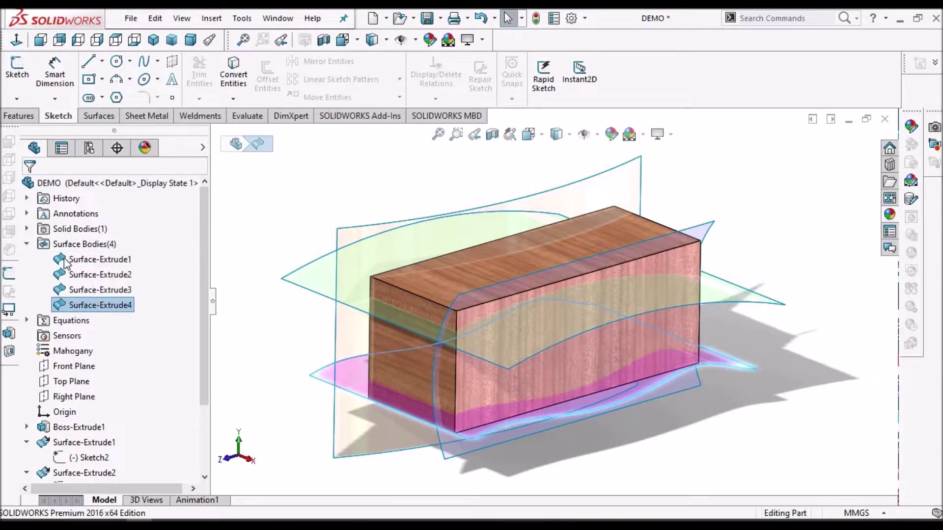
key("Escape")
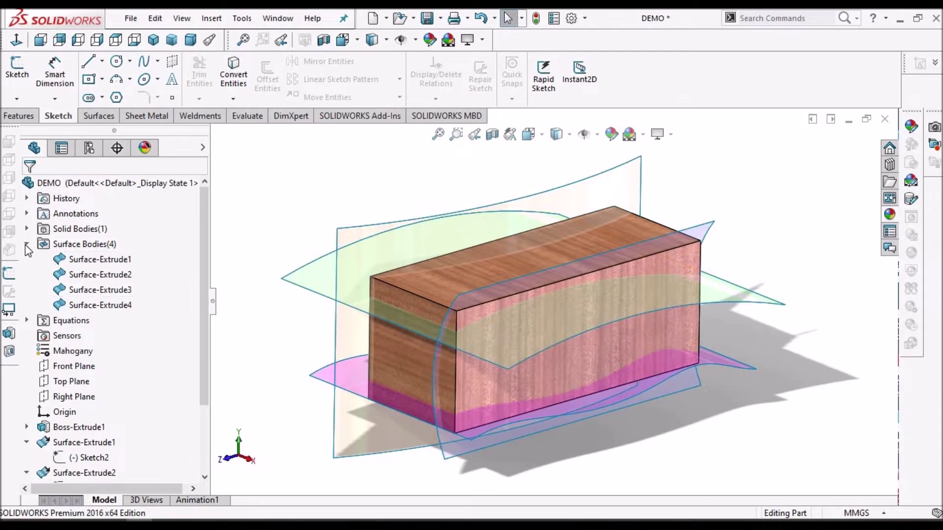
left_click(26, 244)
key("z")
key("z")
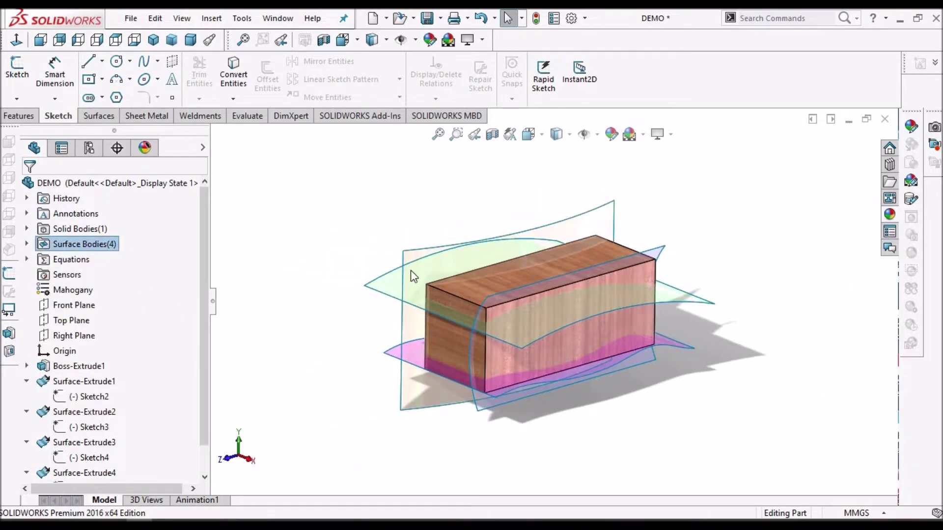
middle_click_drag(499, 267, 291, 265)
Cut the block's top with Surface-Extrude3 using Cut With Surface, checking from a side view.
left_click(99, 116)
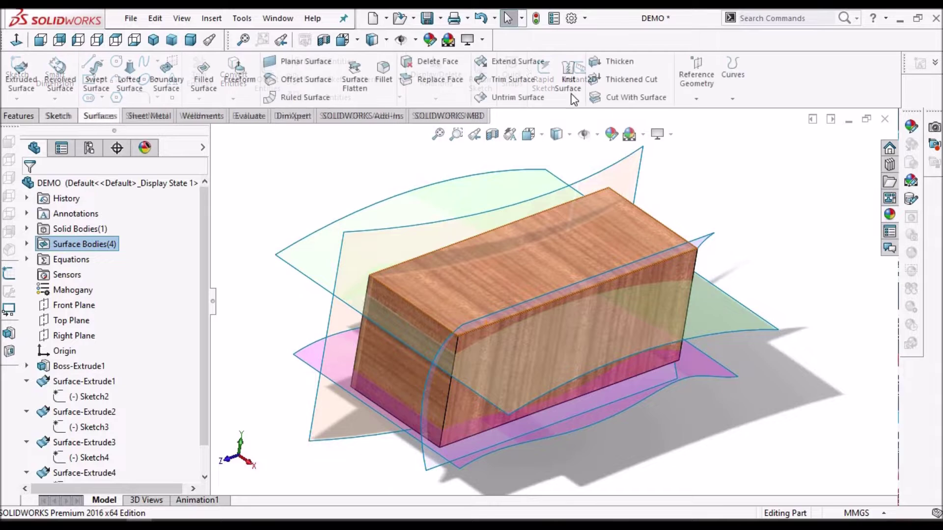
left_click(639, 98)
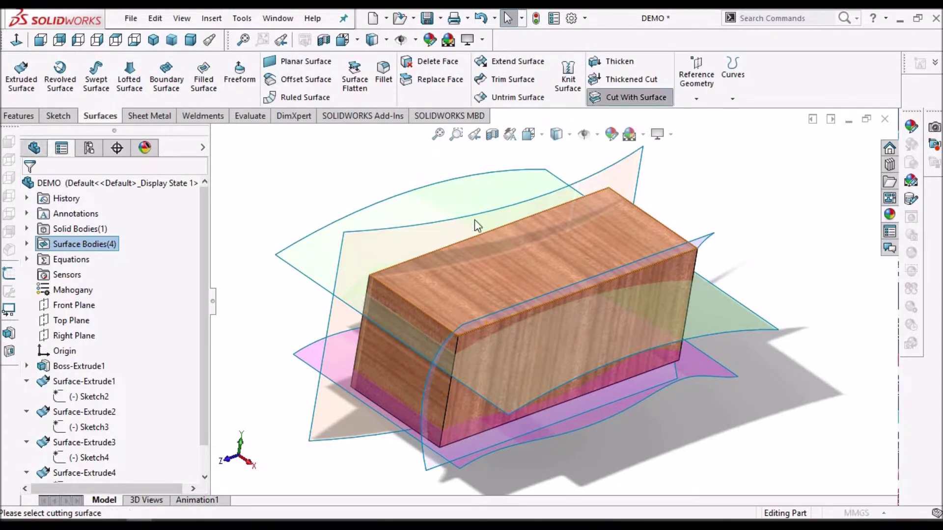
left_click(326, 255)
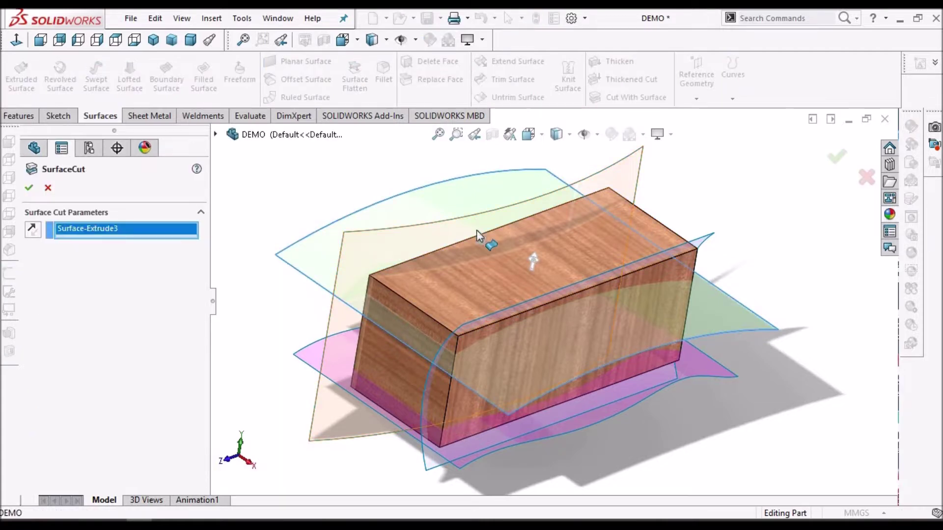
key("ctrl+4")
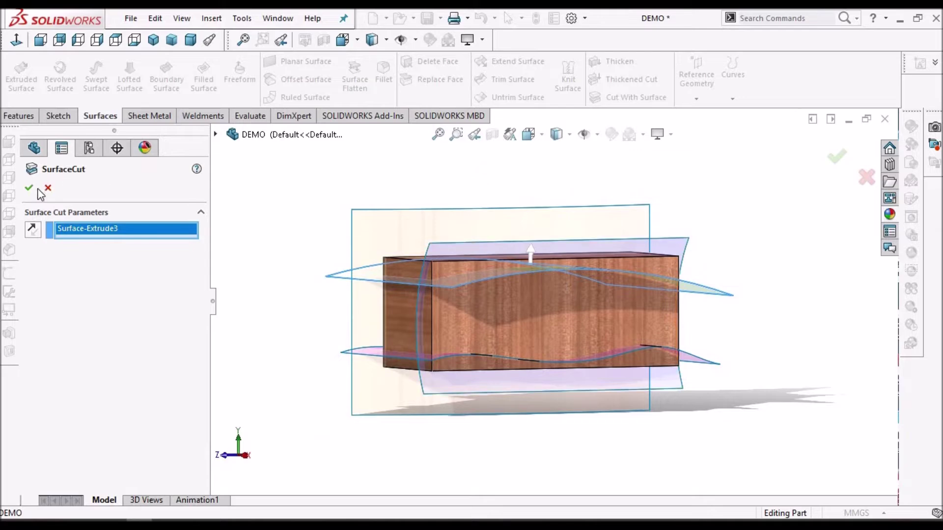
left_click(30, 188)
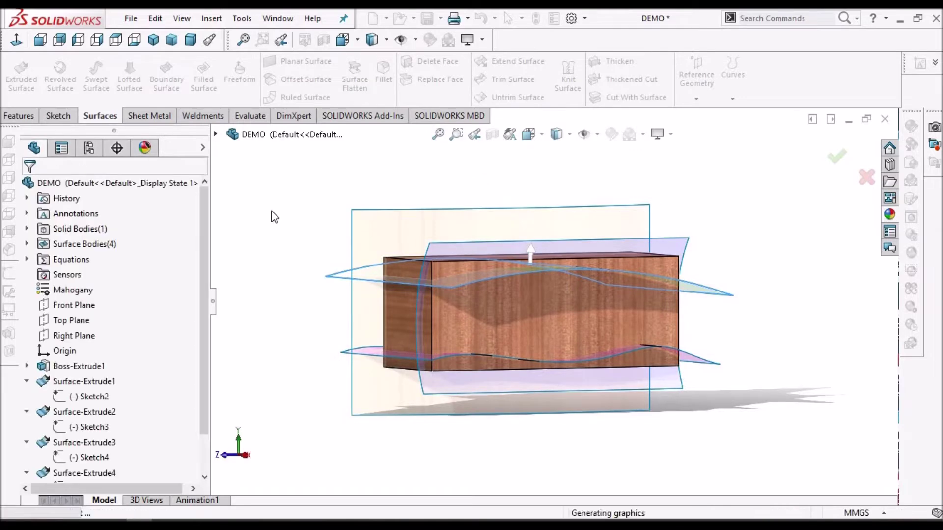
middle_click_drag(452, 304, 460, 265)
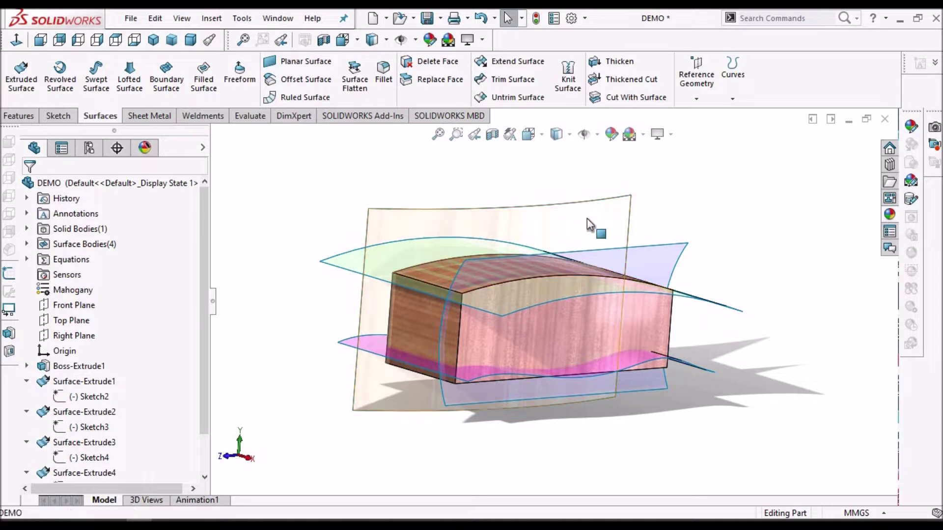
Pick Surface-Extrude2 for a second surface cut, then cancel the command.
left_click(587, 219)
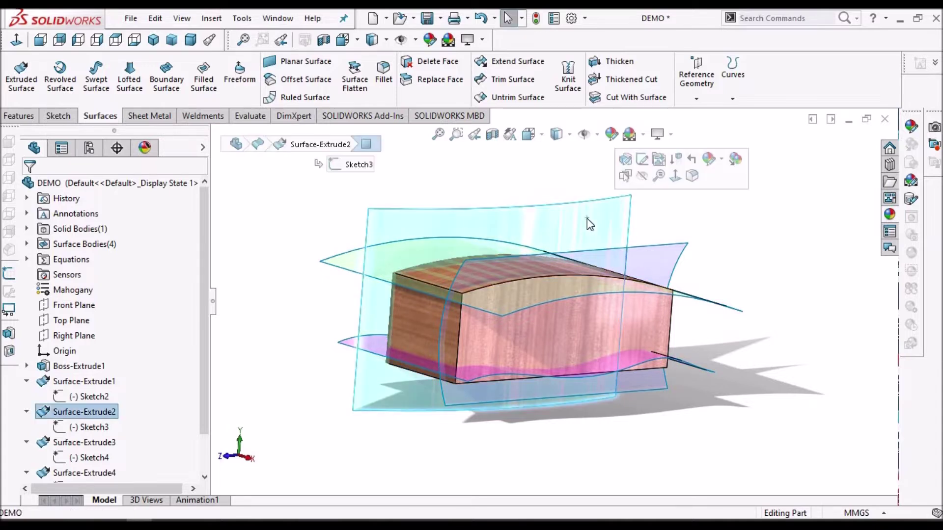
left_click(619, 101)
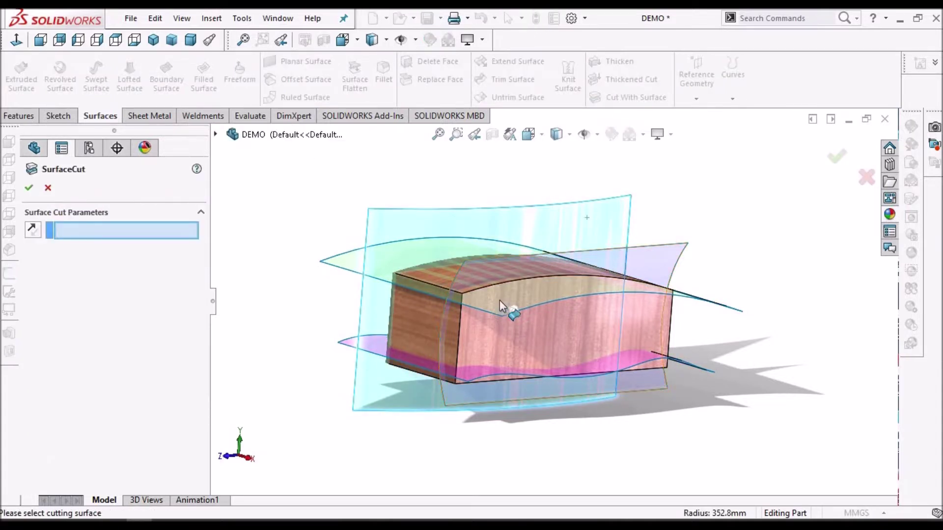
mouse_move(503, 303)
middle_mouse_down()
mouse_move(513, 309)
mouse_move(499, 310)
middle_mouse_up()
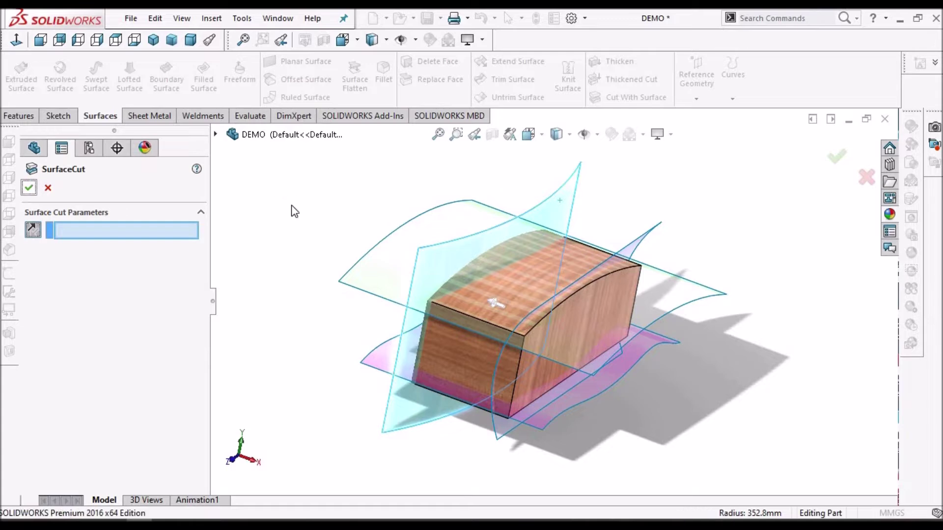
key("Escape")
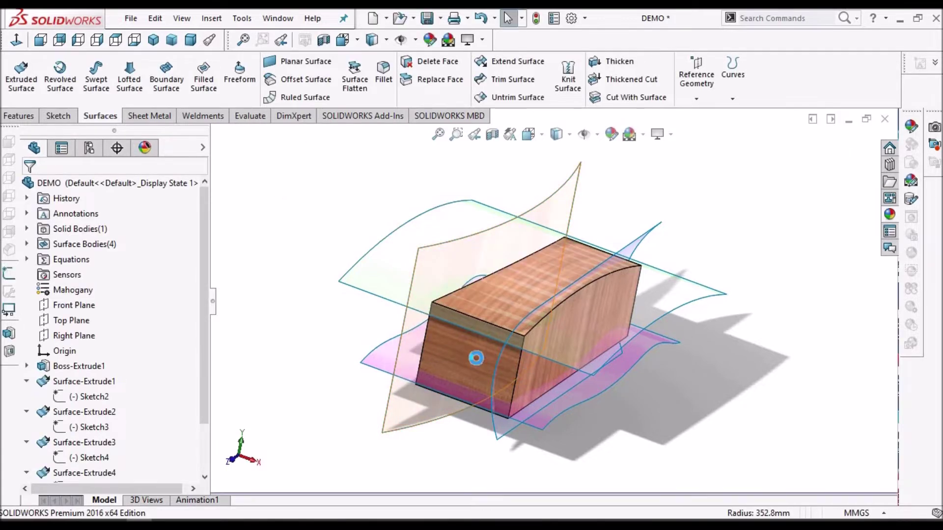
Cut the block with the lower pink surface, Surface-Extrude4.
middle_click_drag(506, 375, 530, 349)
middle_click_drag(512, 303, 443, 311)
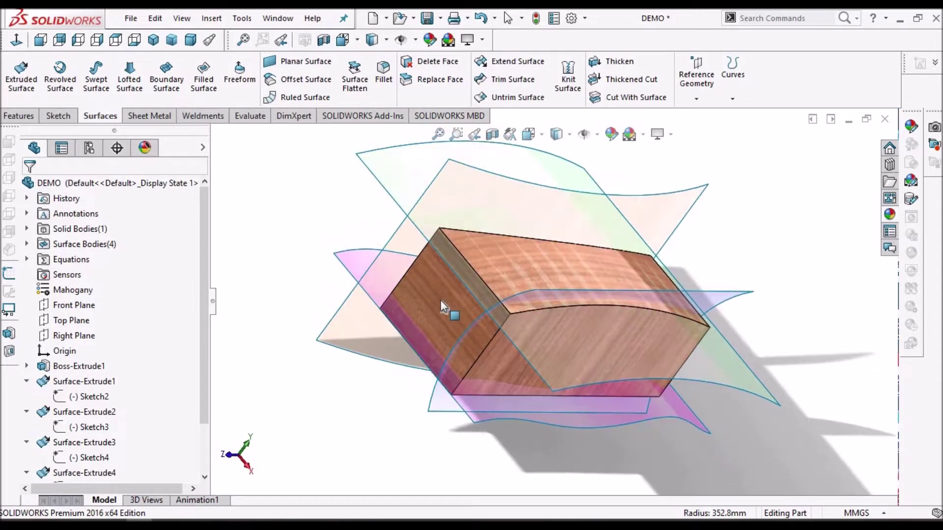
left_click(359, 261)
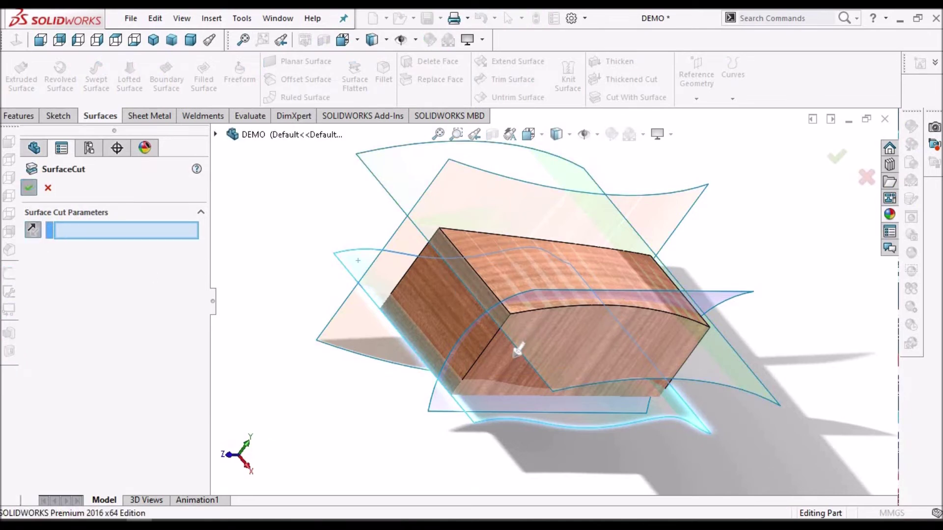
key("Escape")
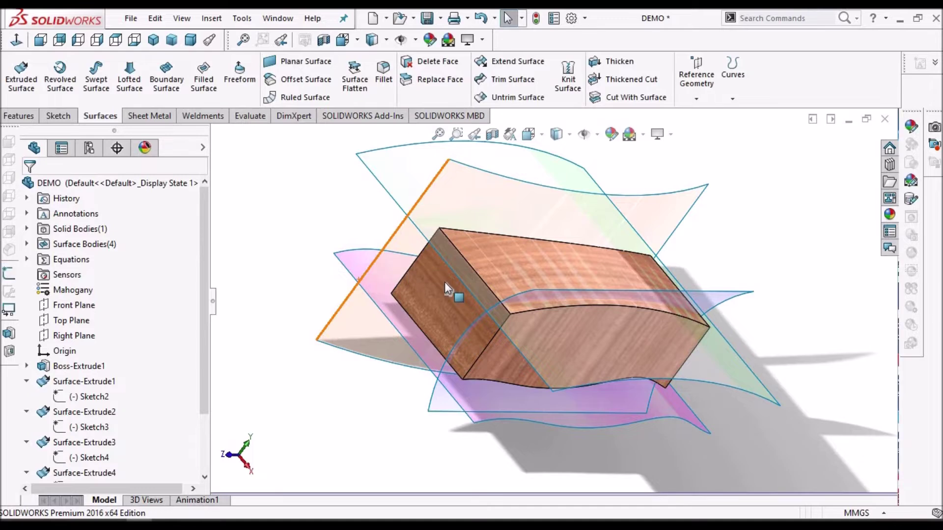
Cut the block with Surface-Extrude1 and apply the cut.
middle_click_drag(444, 281, 510, 385)
left_click(514, 397)
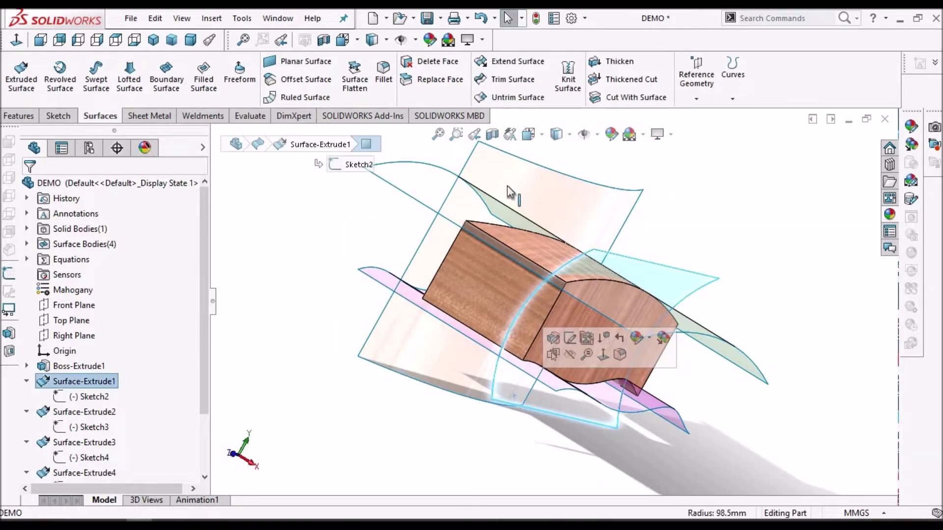
left_click(629, 97)
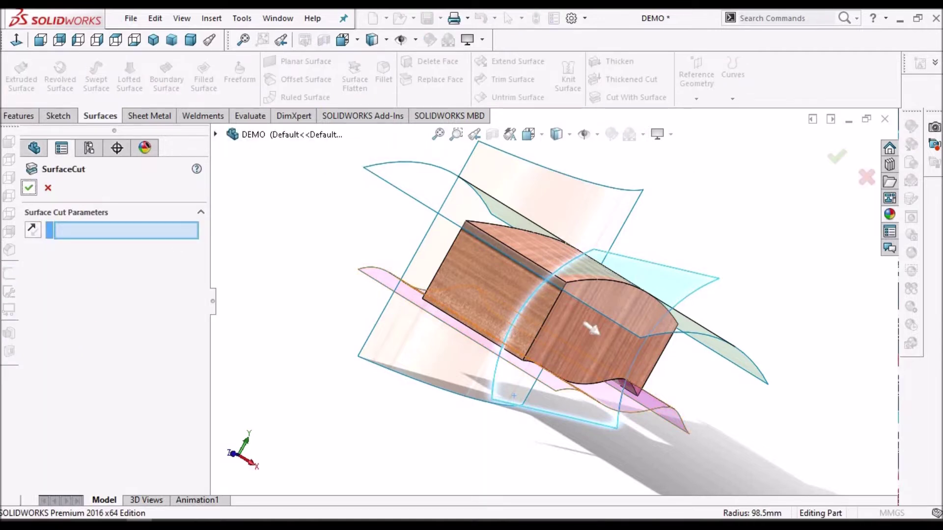
key("Return")
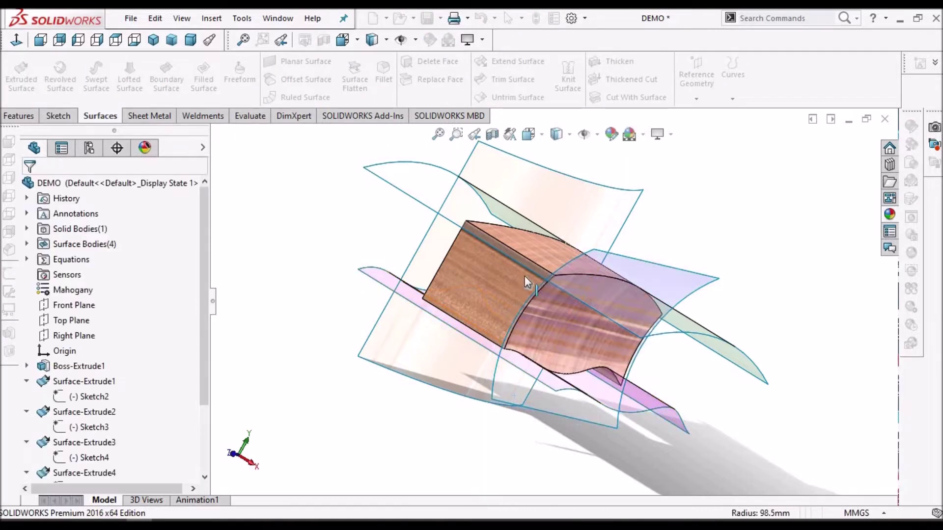
Hide Surface Bodies(4) to reveal the SurfaceCut5–8 curved faces, then view the block isometrically.
middle_click_drag(520, 240, 426, 354)
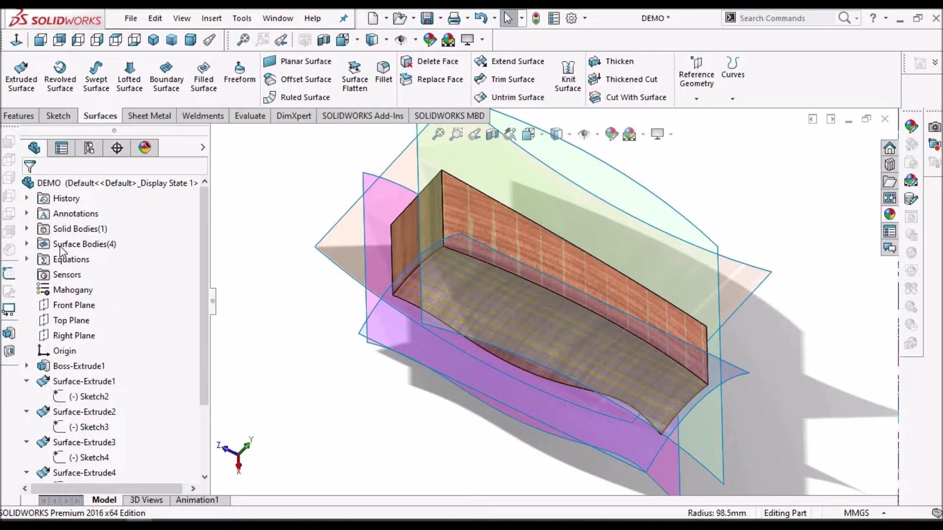
left_click(27, 244)
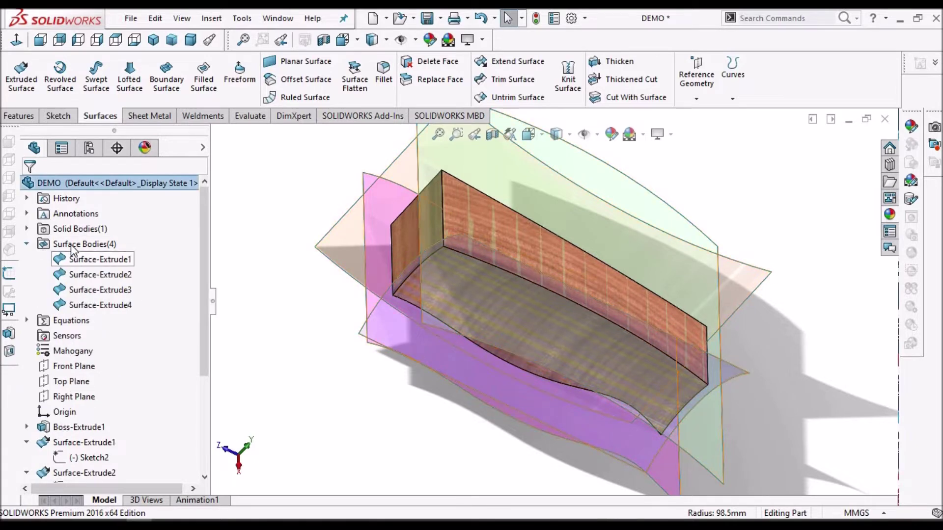
right_click(71, 246)
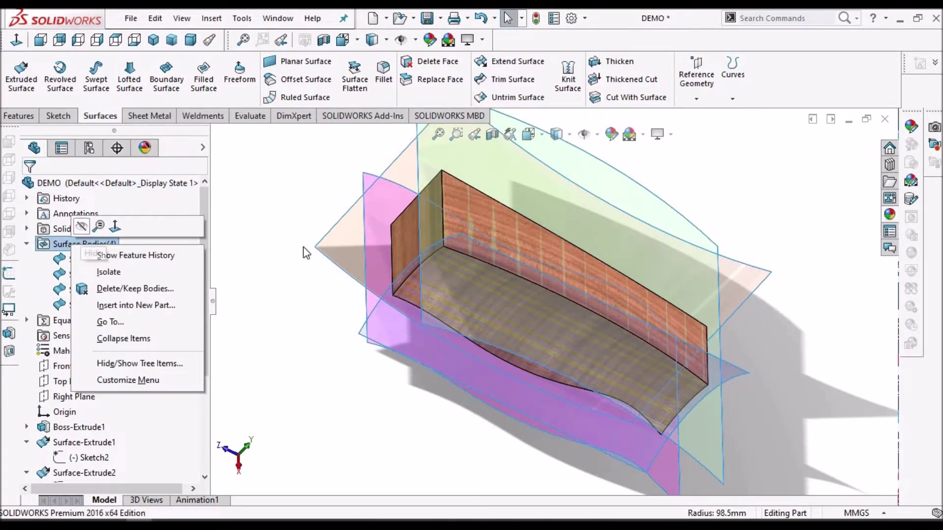
key("Escape")
key("Tab")
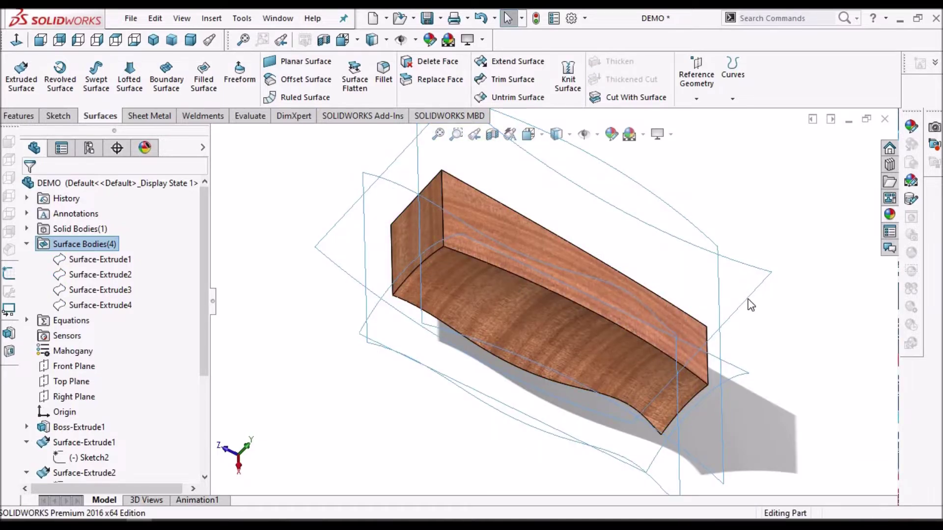
key("f")
middle_click_drag(542, 275, 684, 351)
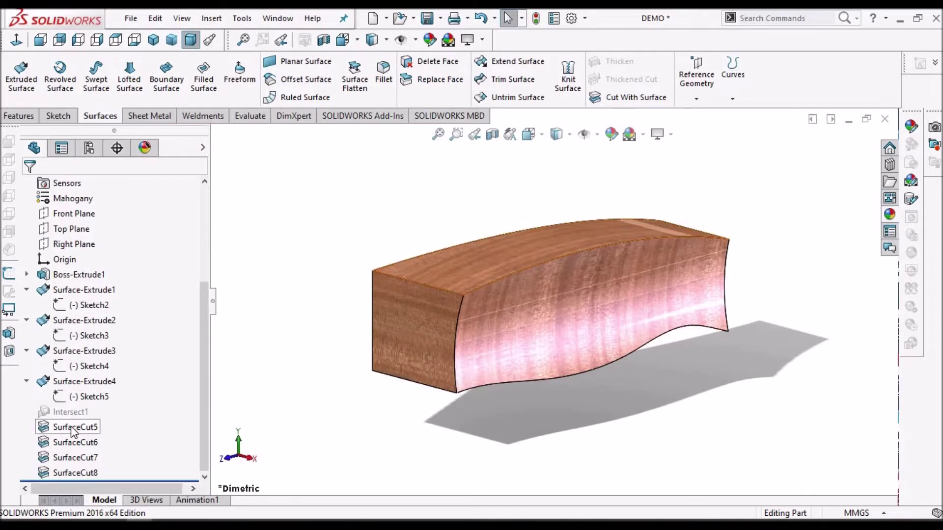
Select SurfaceCut5 through SurfaceCut8 in the FeatureManager tree and suppress them.
left_click(74, 427)
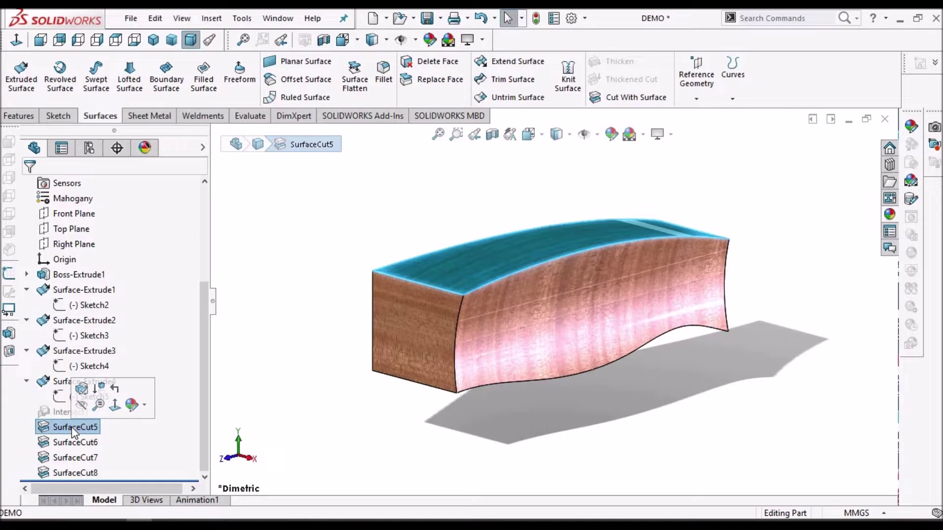
left_click(81, 475, "shift")
left_click(97, 450)
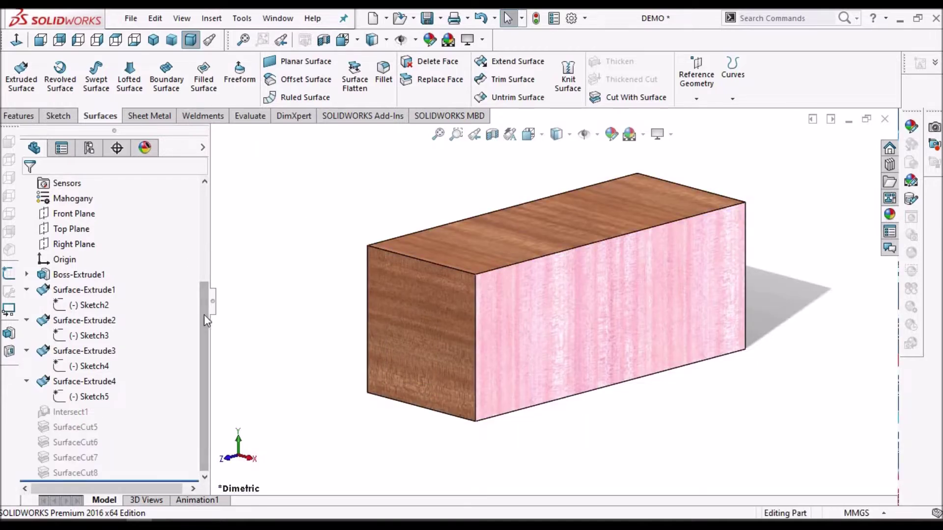
Show Surface Bodies(4) again from the FeatureManager tree, zoom out, and clear the selection.
left_click_drag(205, 320, 209, 263)
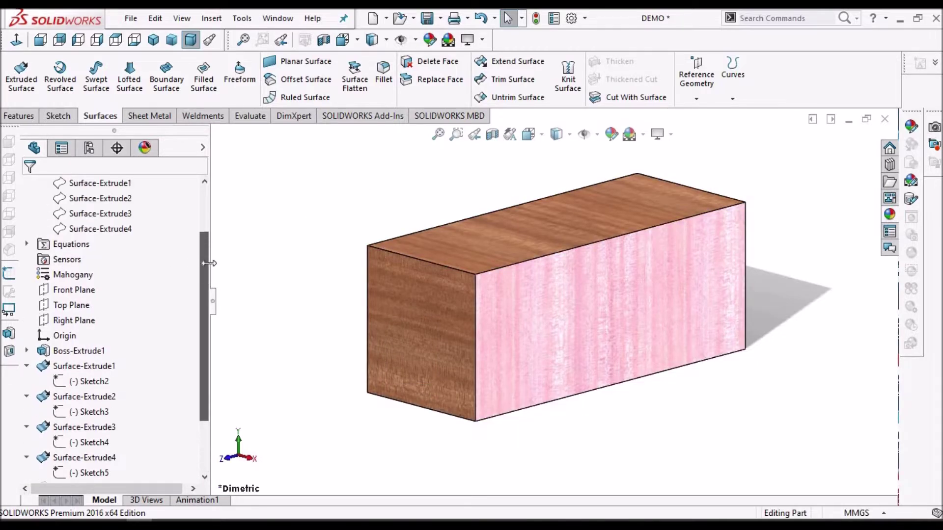
scroll(166, 236, "up", 1)
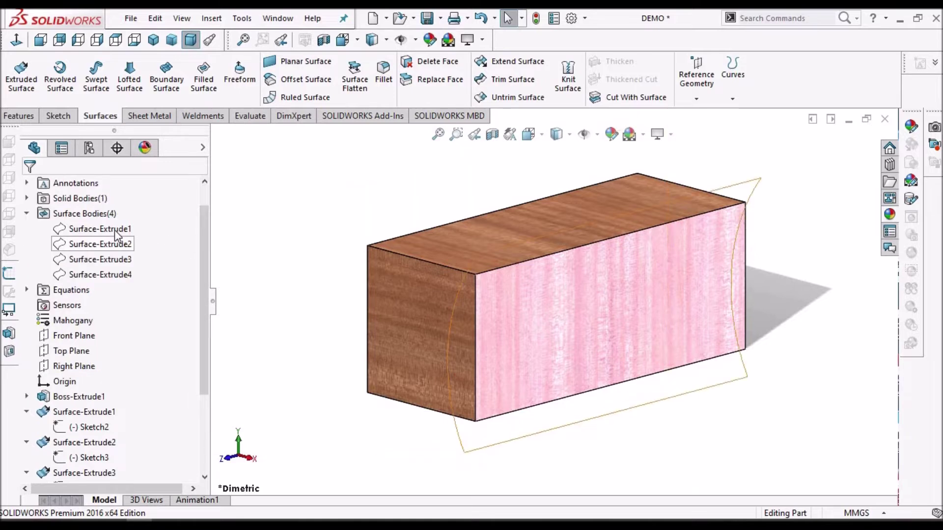
left_click(114, 230)
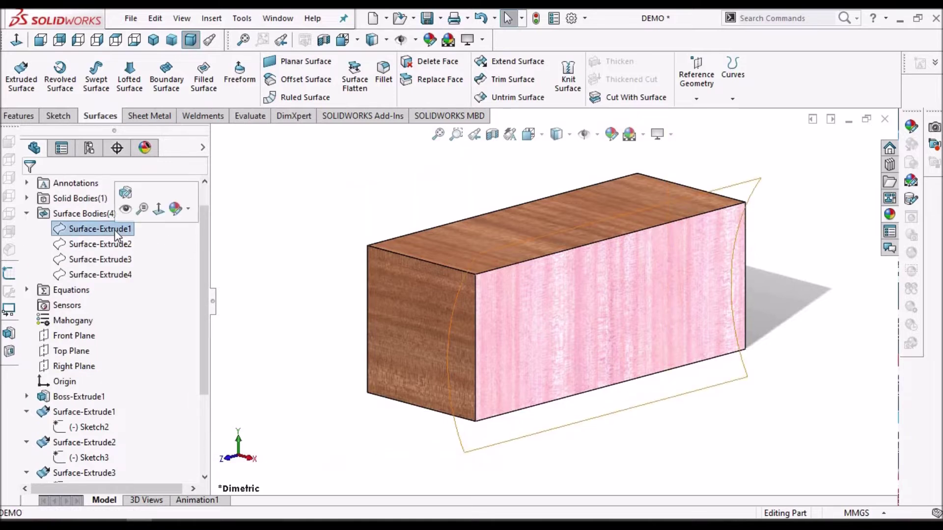
right_click(75, 214)
left_click(88, 197)
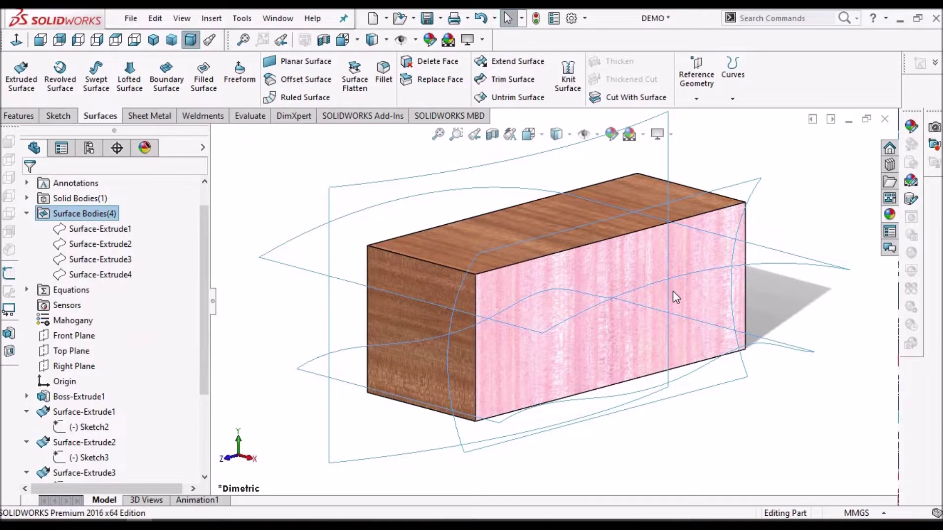
key("ctrl+z")
key("z")
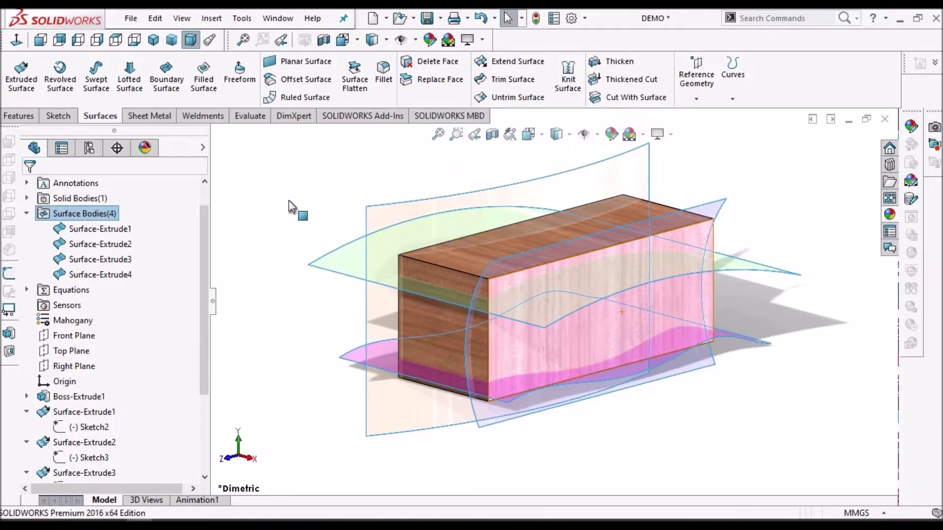
left_click(291, 206)
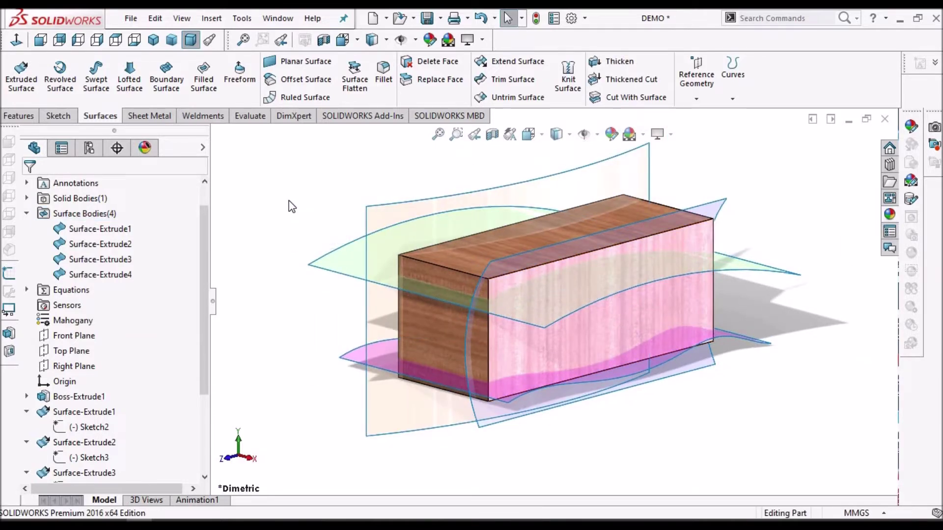
Start an Intersect feature from the features to insert.
left_click(242, 19)
left_click(211, 18)
left_click(212, 18)
mouse_move(239, 88)
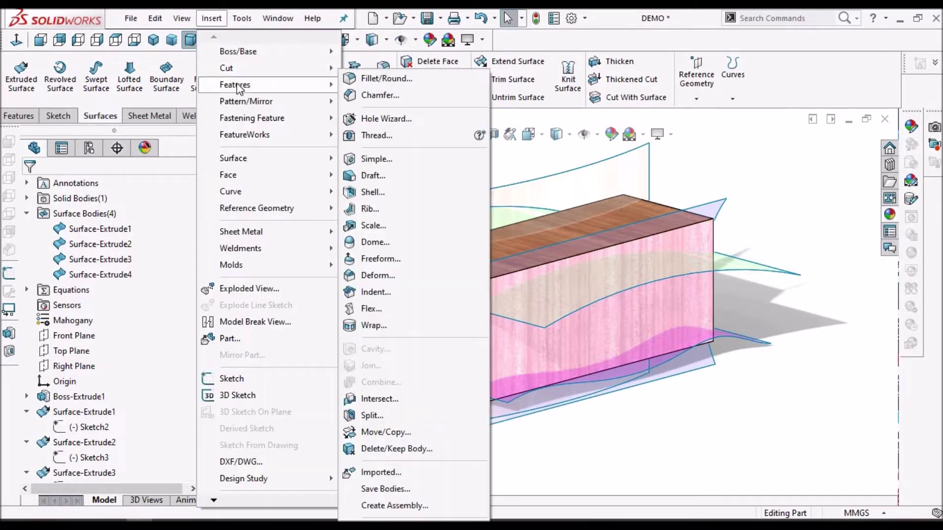
left_click(377, 400)
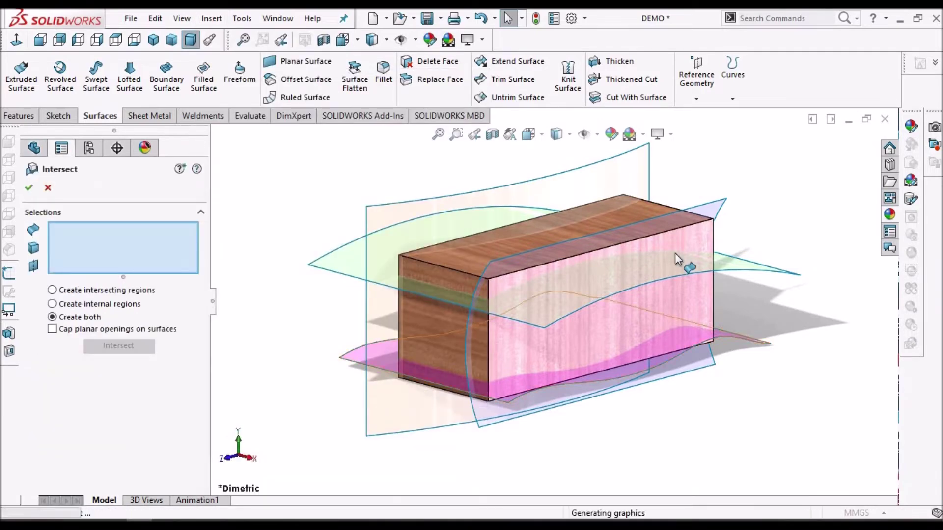
key("z")
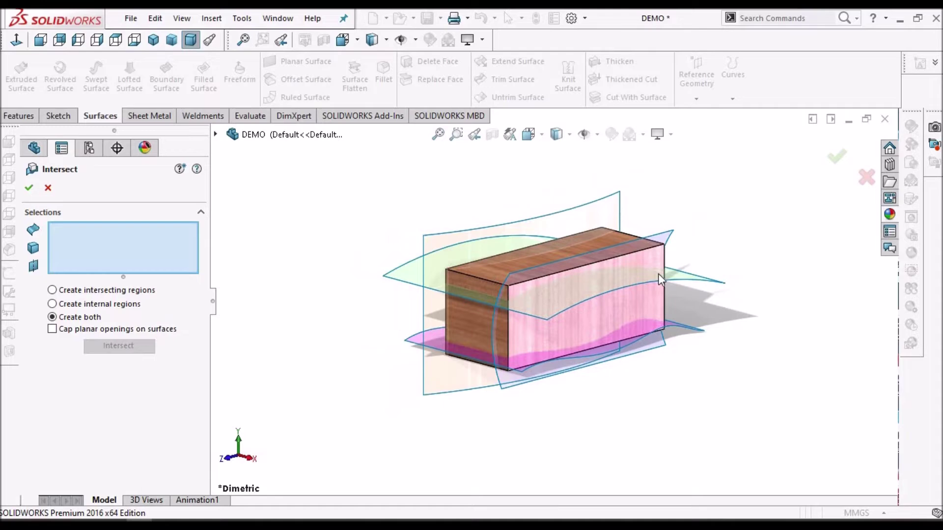
middle_click_drag(673, 276, 592, 284)
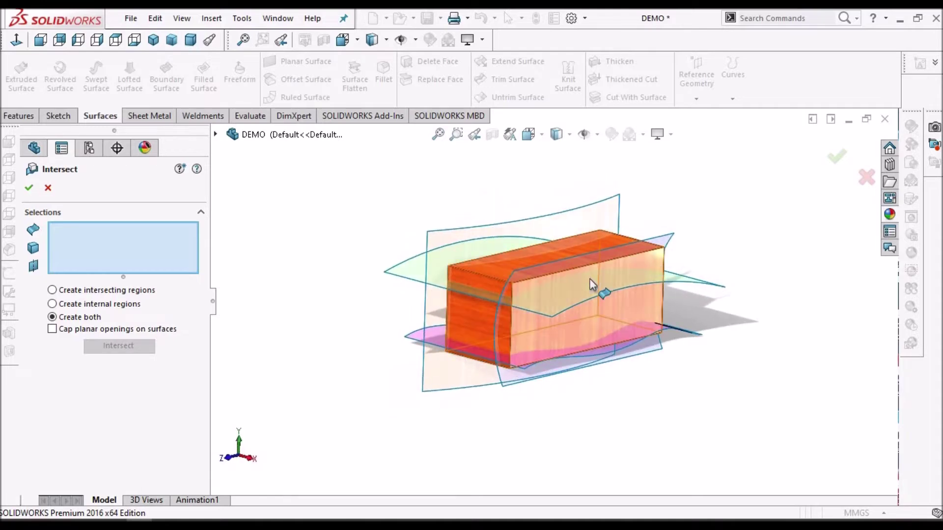
Select Boss-Extrude1 and Surface-Extrude1 through 4 as inputs, then compute the intersection regions.
left_click(488, 269)
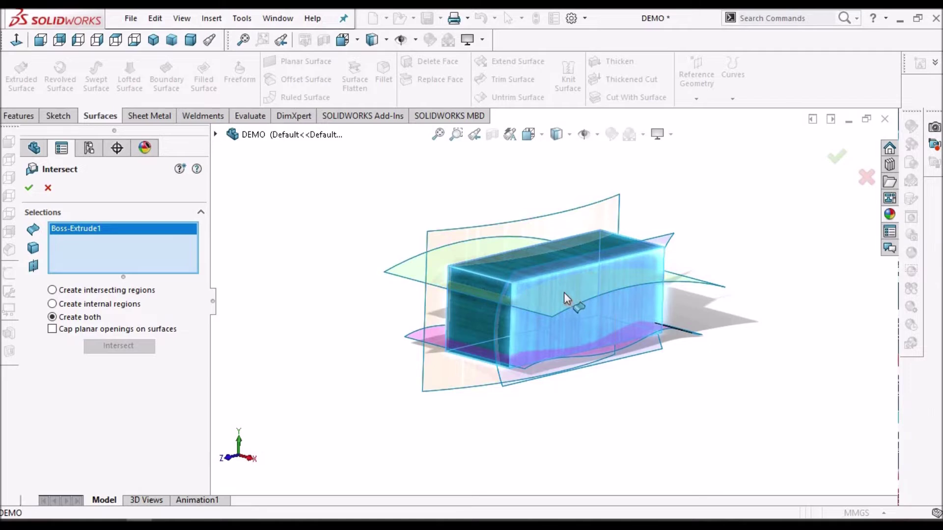
scroll(542, 290, "down", 2)
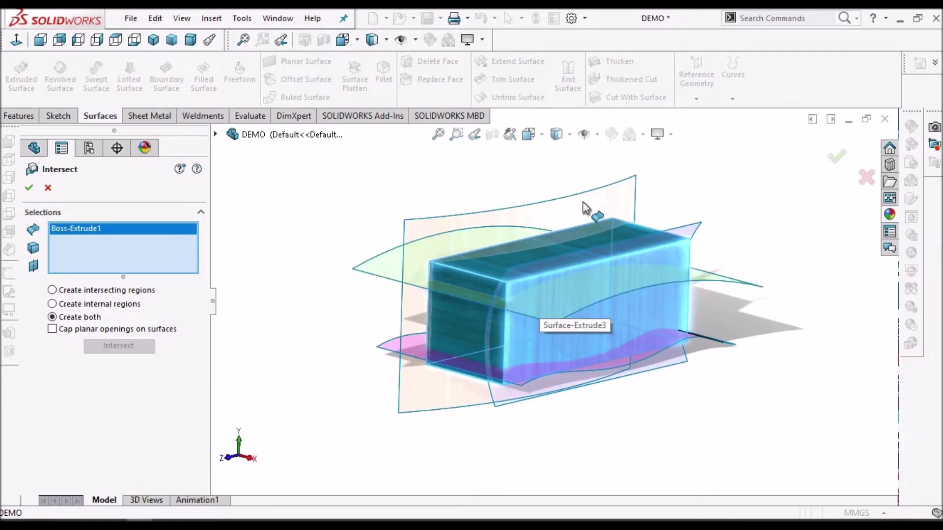
left_click(473, 251)
left_click(693, 273)
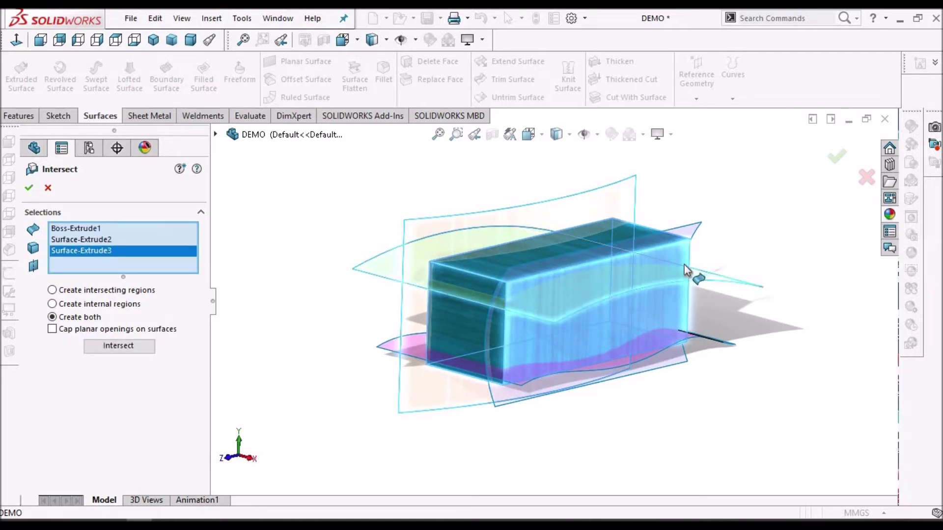
left_click(689, 230)
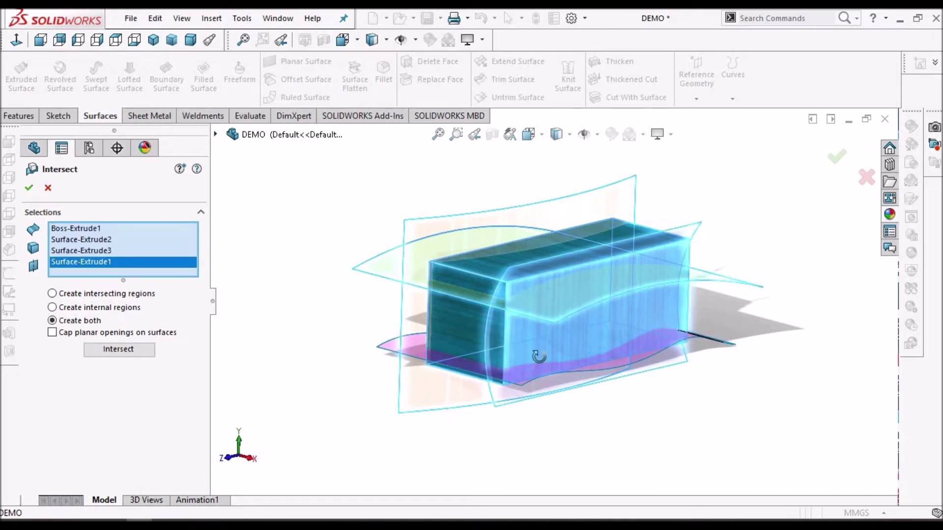
middle_click_drag(538, 358, 511, 353)
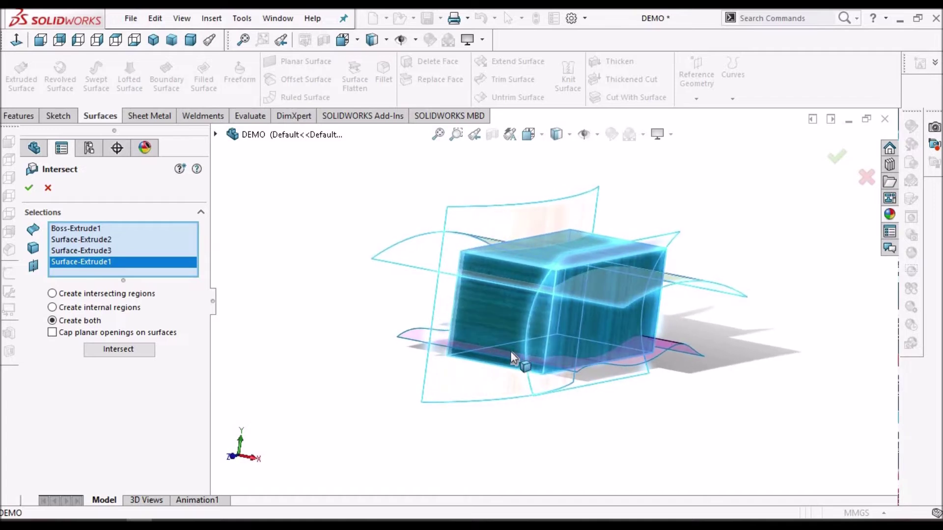
left_click(419, 338)
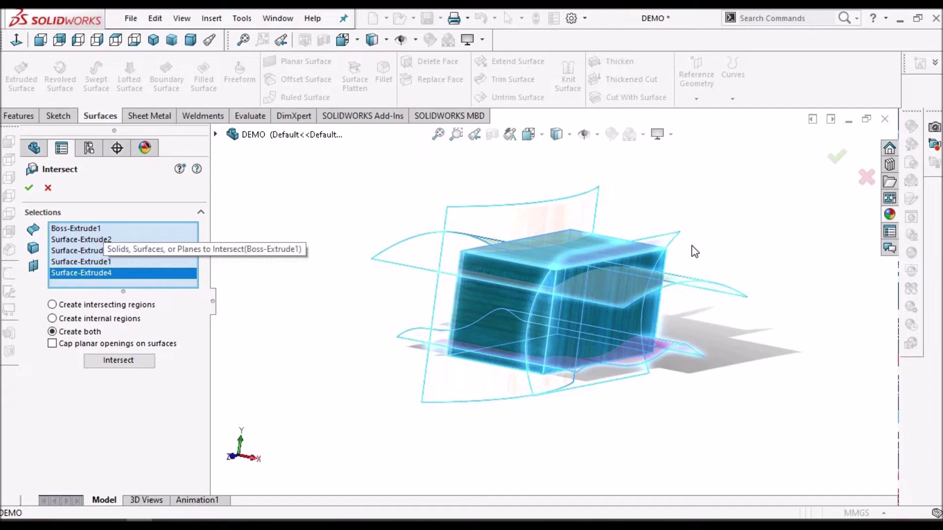
middle_click_drag(713, 261, 654, 269)
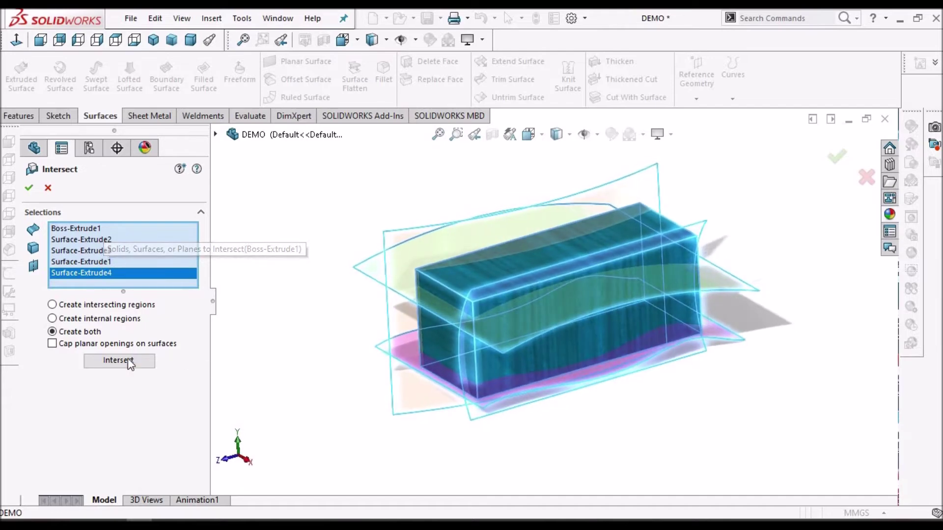
left_click(104, 360)
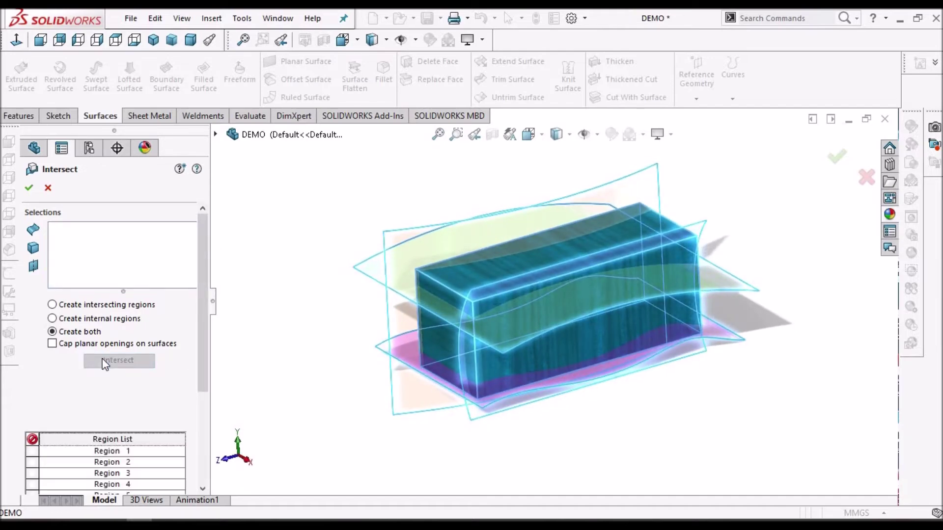
Exclude Regions 2, 3 and 4 and accept the Intersect to keep the wavy block.
left_click(457, 319)
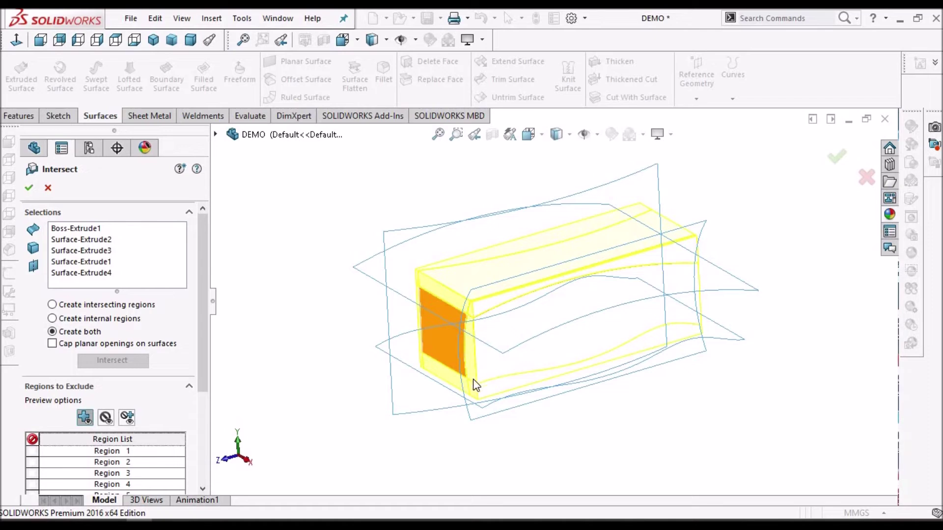
middle_click_drag(475, 385, 528, 316)
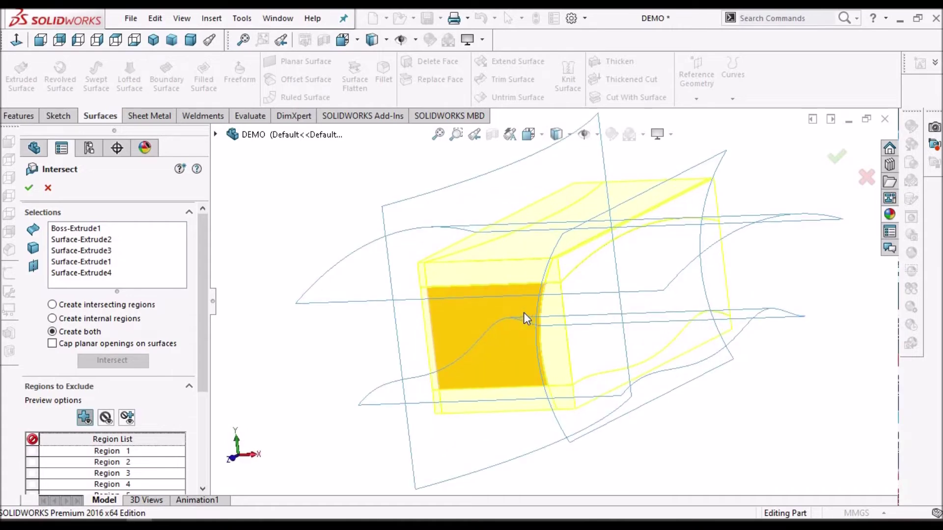
scroll(464, 290, "down", 3)
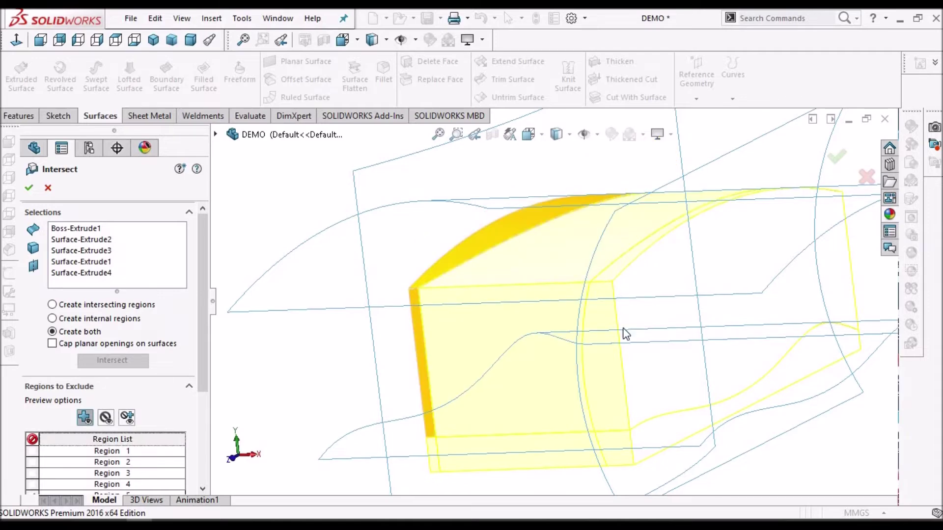
left_click(574, 421)
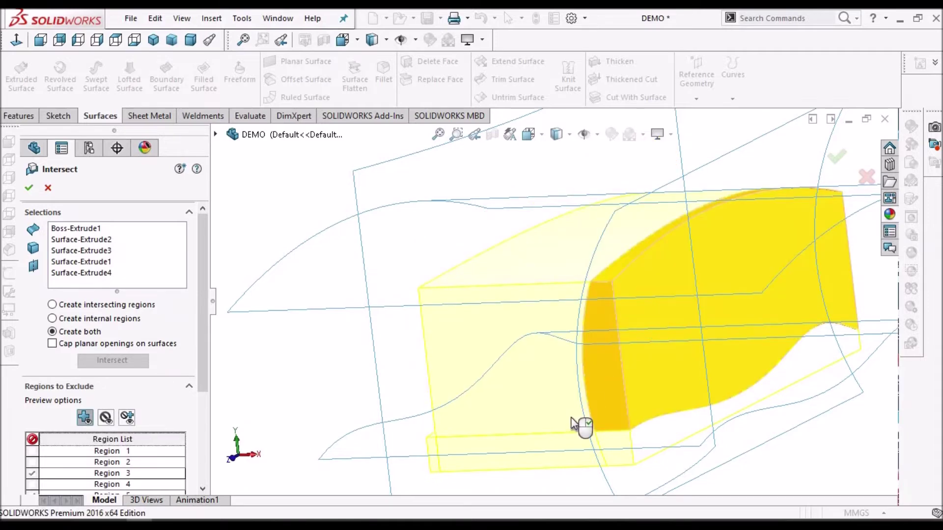
left_click(555, 434)
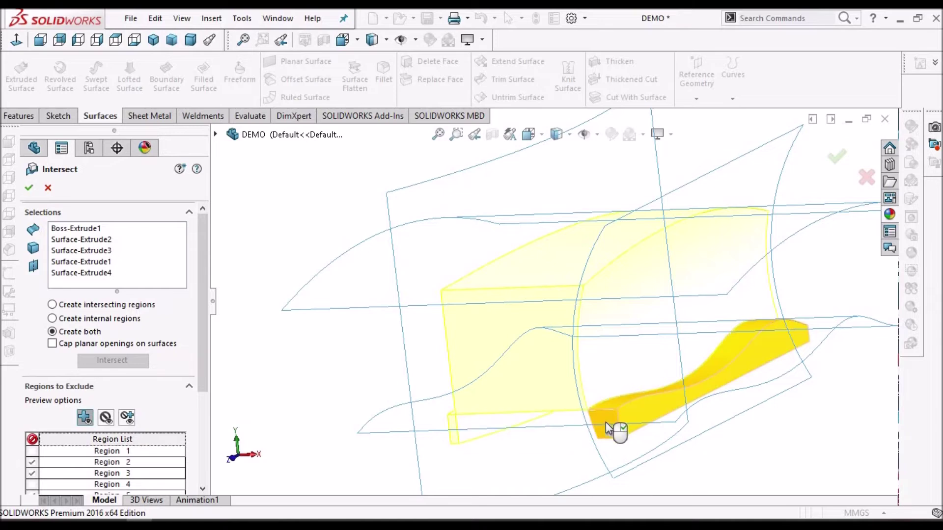
left_click(607, 428)
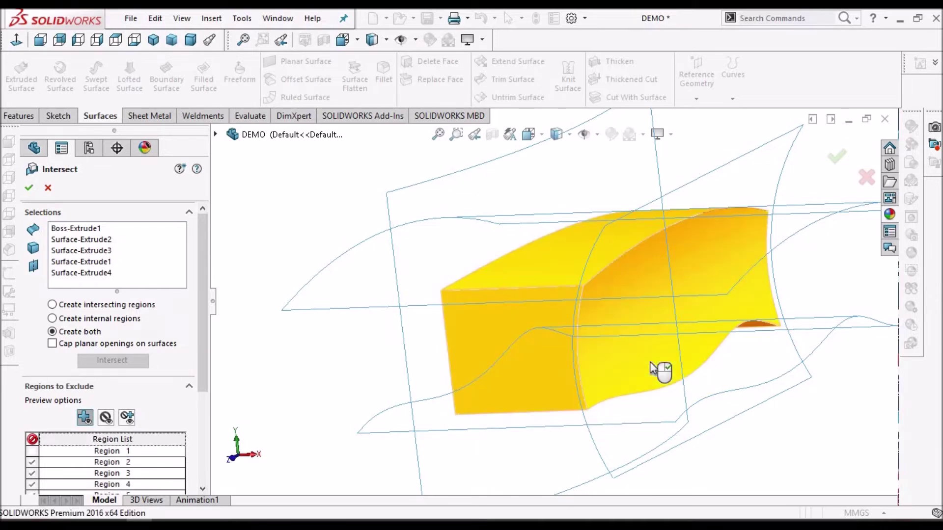
left_click(31, 189)
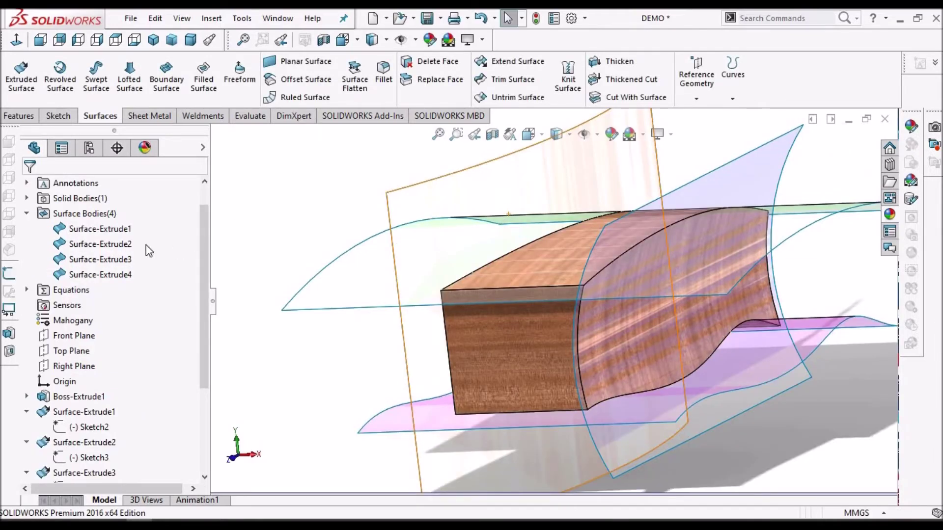
Hide Surface Bodies(4) from the FeatureManager context toolbar.
left_click(95, 214)
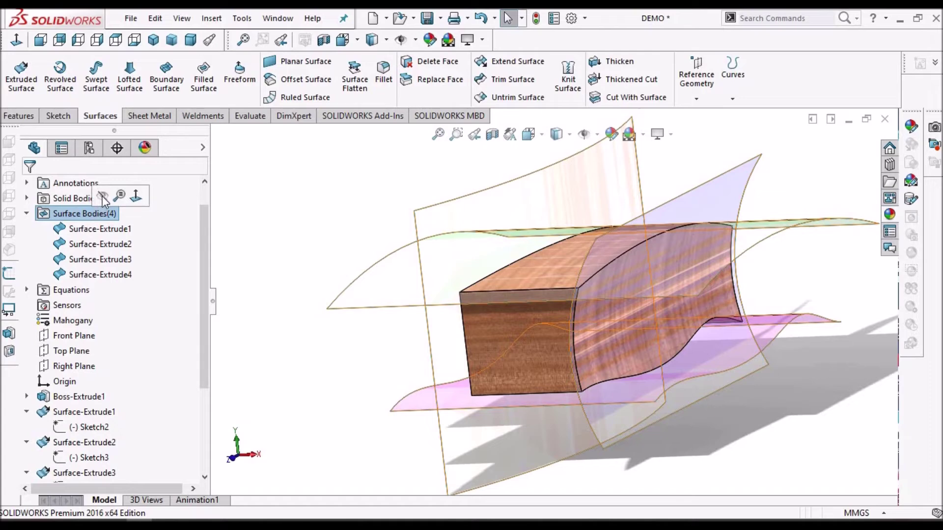
left_click(102, 196)
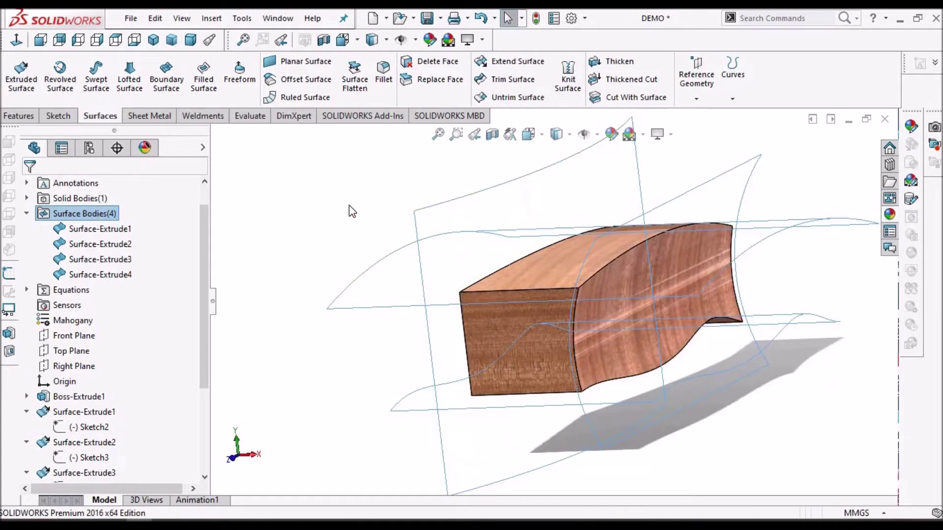
scroll(620, 282, "up", 2)
Orbit and zoom around the wavy mahogany solid to inspect its curved trimmed faces.
middle_click_drag(620, 281, 355, 354)
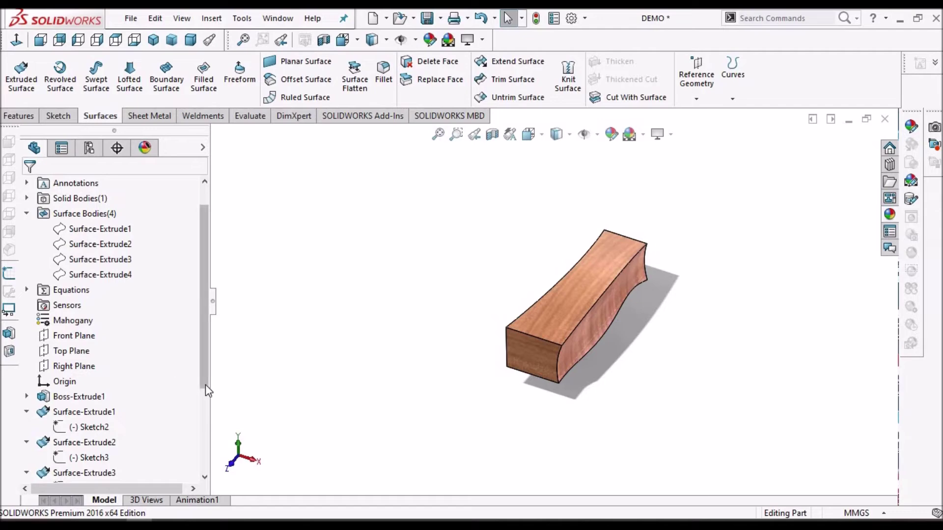
scroll(206, 385, "down", 3)
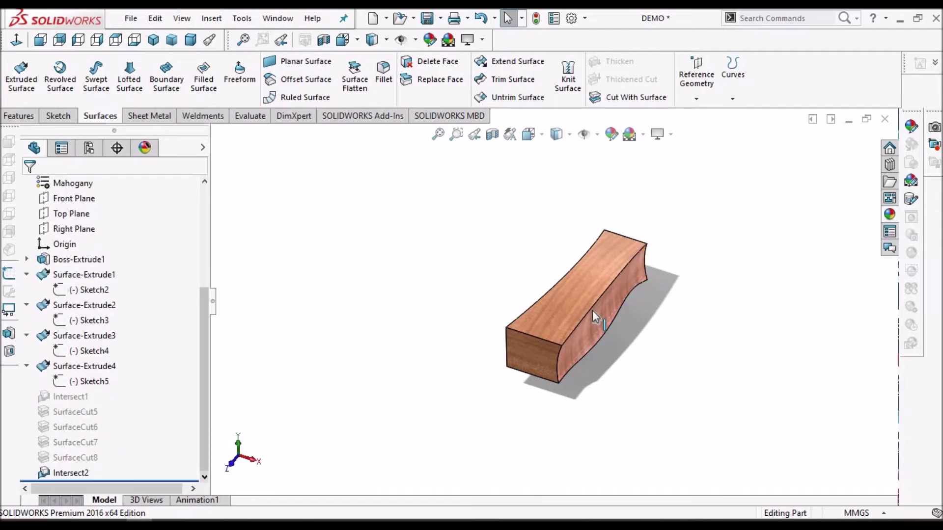
scroll(625, 326, "down", 5)
middle_click_drag(606, 226, 758, 292)
key("ctrl+7")
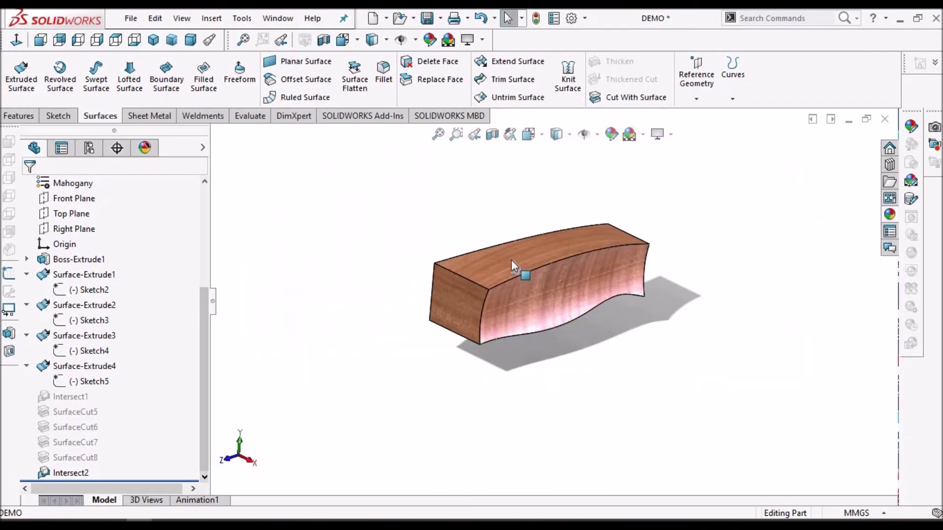
middle_click_drag(511, 260, 516, 344)
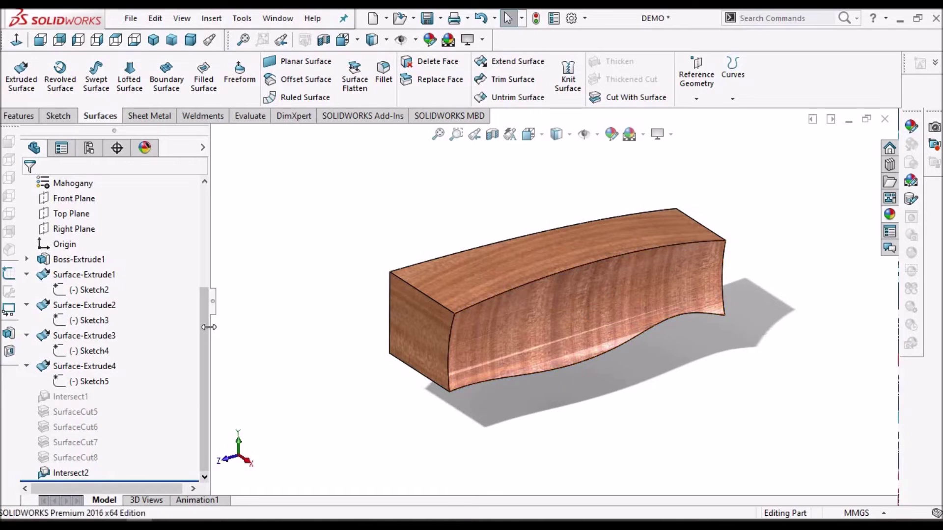
left_click_drag(201, 328, 206, 282)
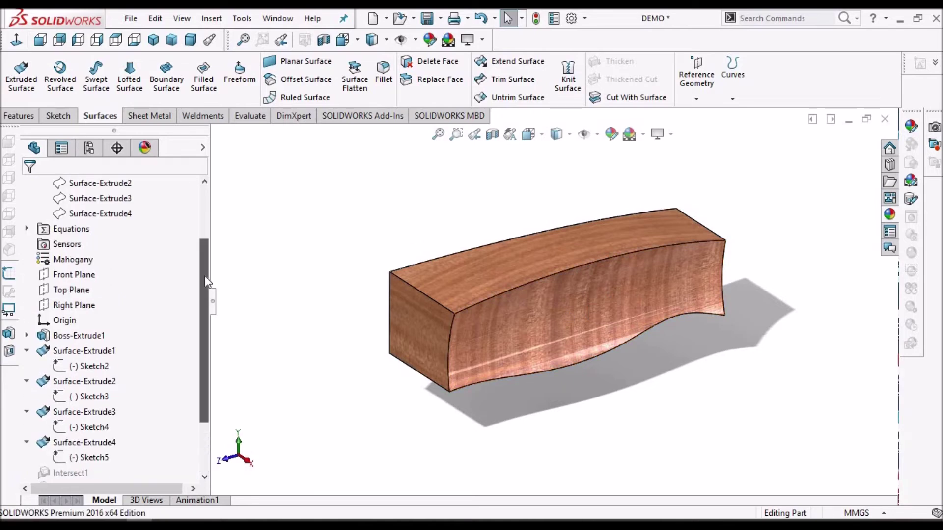
Show Surface Bodies(4) again from their right-click menu.
scroll(93, 198, "up", 3)
left_click(93, 198)
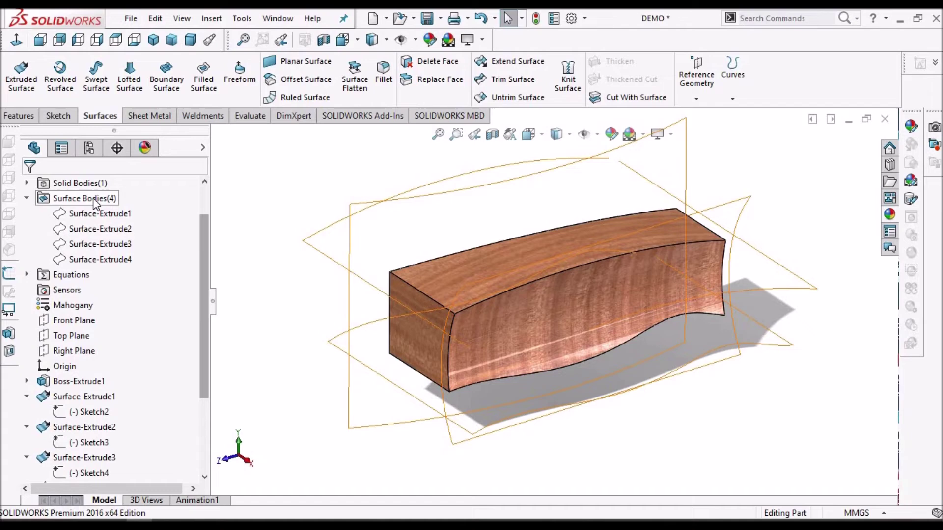
right_click(93, 198)
left_click(105, 181)
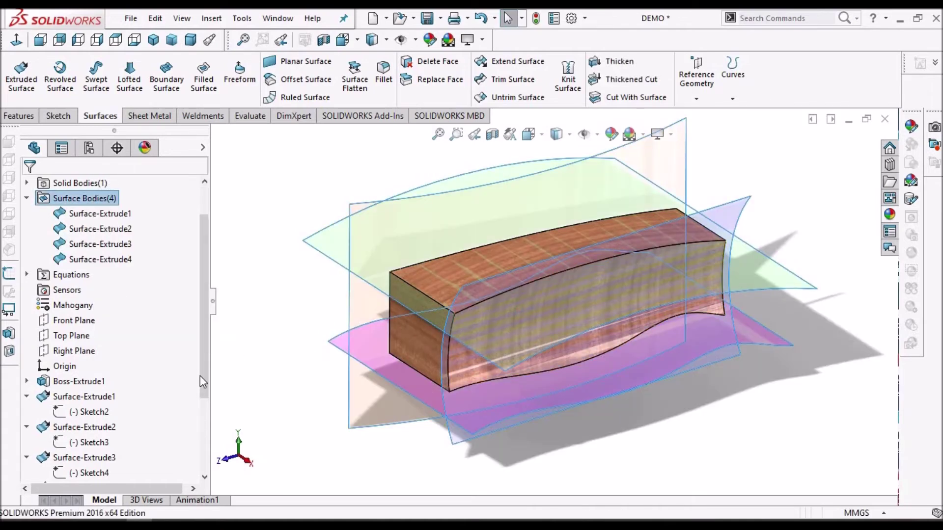
left_click_drag(203, 381, 203, 455)
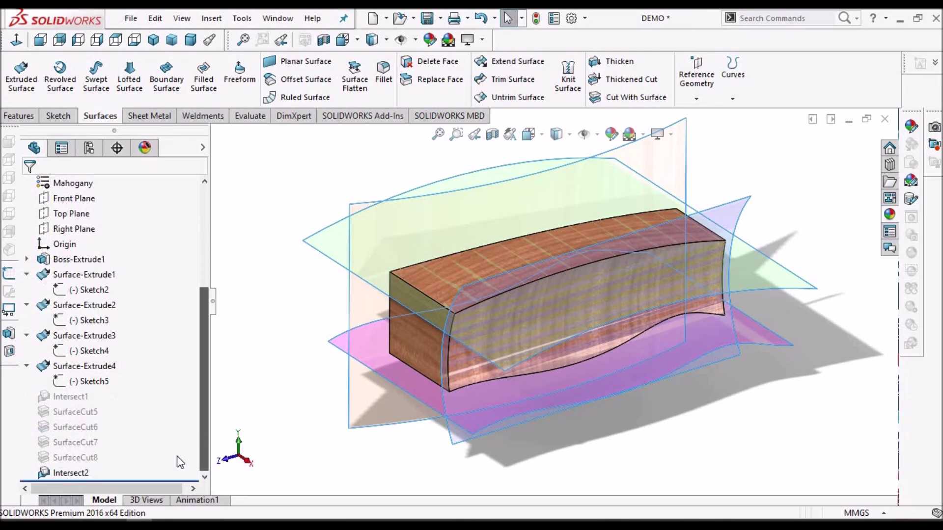
Edit Intersect2 to keep Region 1 with Merge result and Consume surfaces checked.
left_click(82, 471)
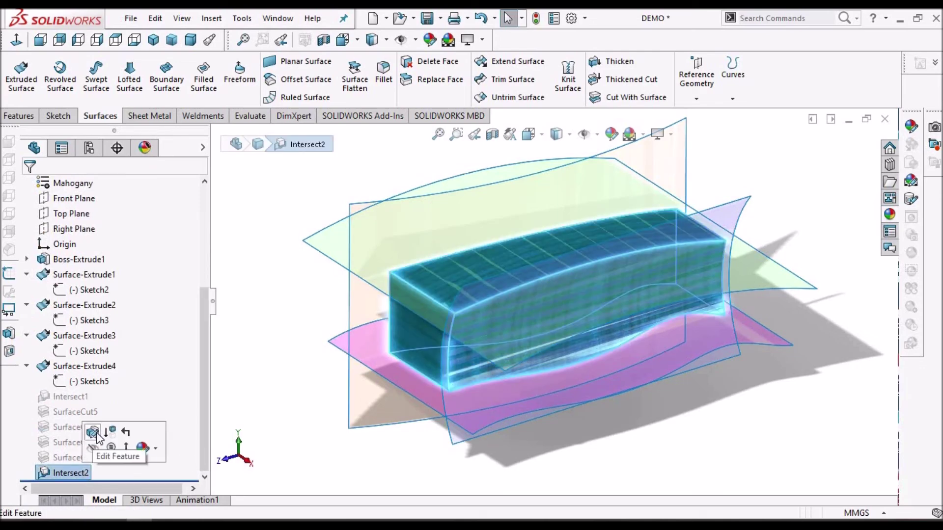
left_click(93, 433)
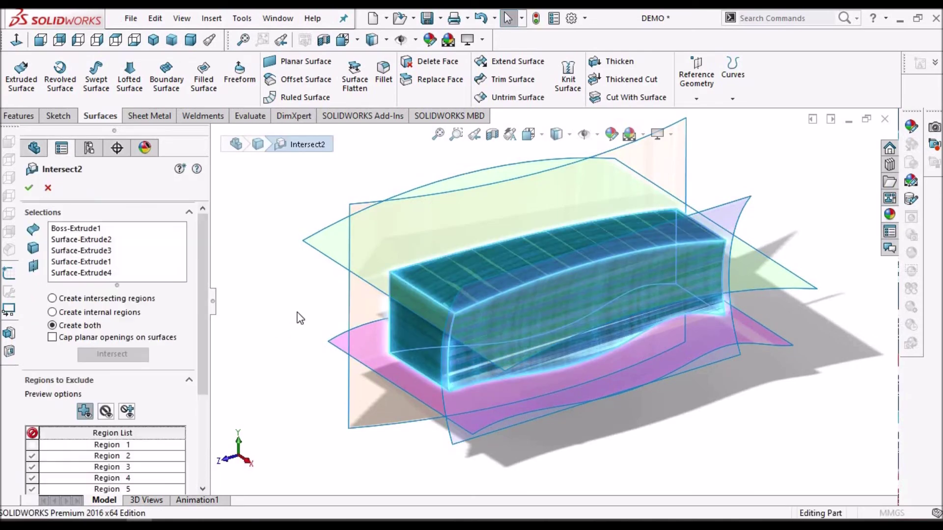
left_click_drag(203, 378, 192, 497)
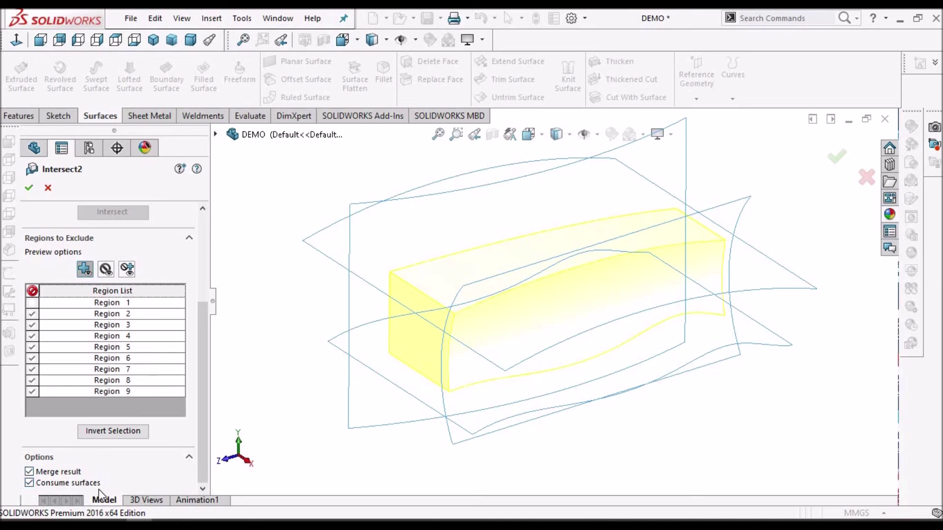
left_click(28, 188)
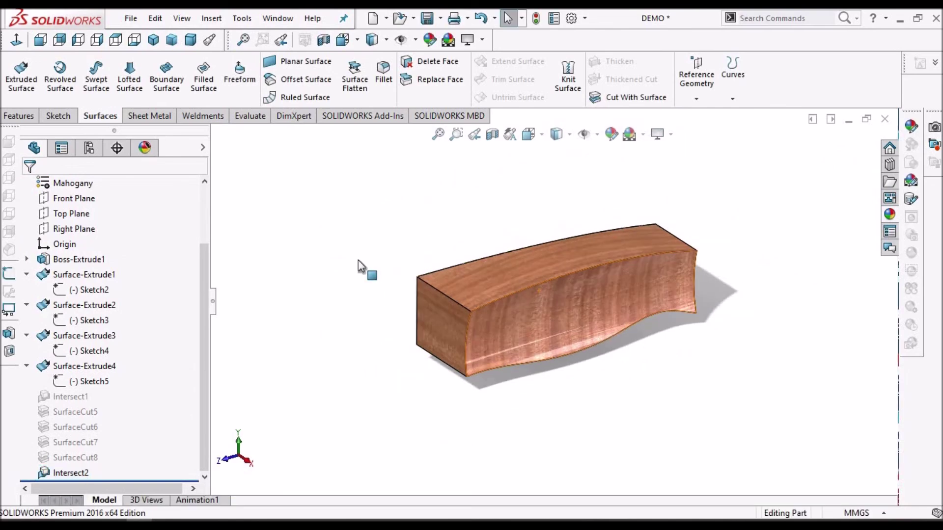
Inspect the single wavy mahogany solid from a dimetric view, confirming no surface bodies remain.
left_click(208, 195)
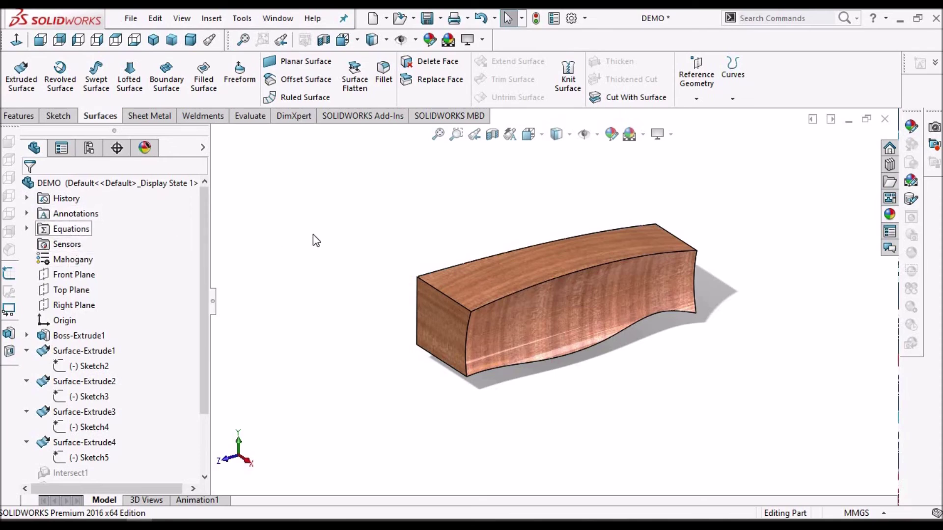
scroll(543, 283, "down", 3)
mouse_move(593, 271)
middle_mouse_down()
mouse_move(605, 265)
mouse_move(584, 275)
middle_mouse_up()
left_click(191, 40)
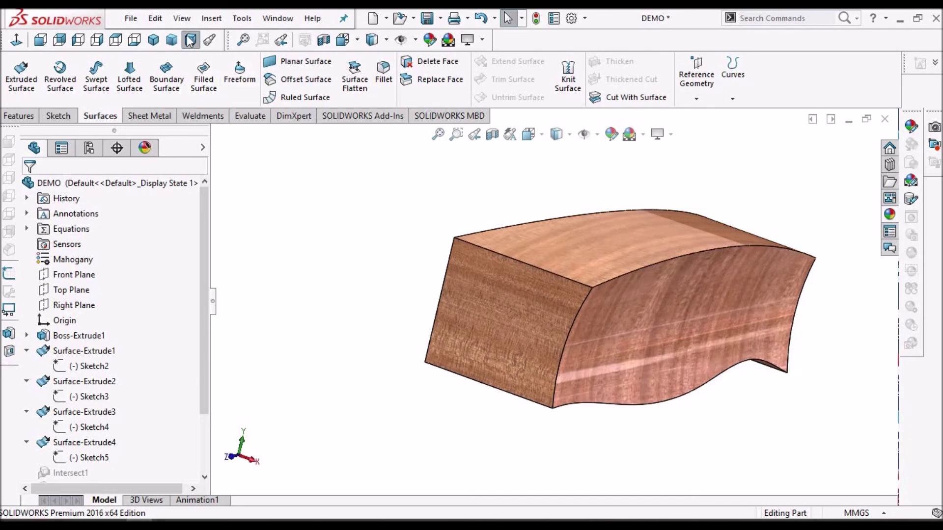